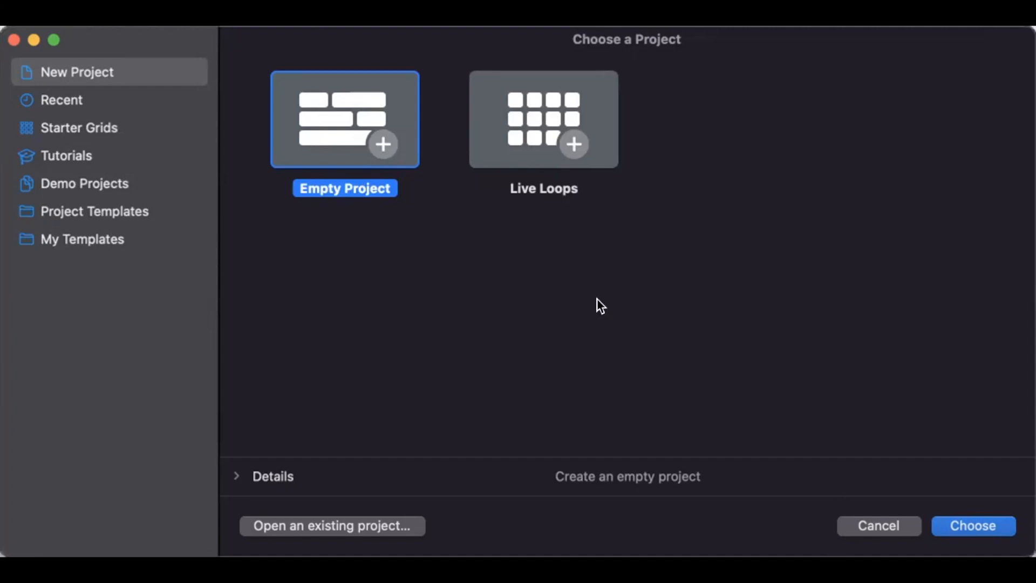
Create an empty project with one audio track that takes its signal from Input 2.
double_click(330, 133)
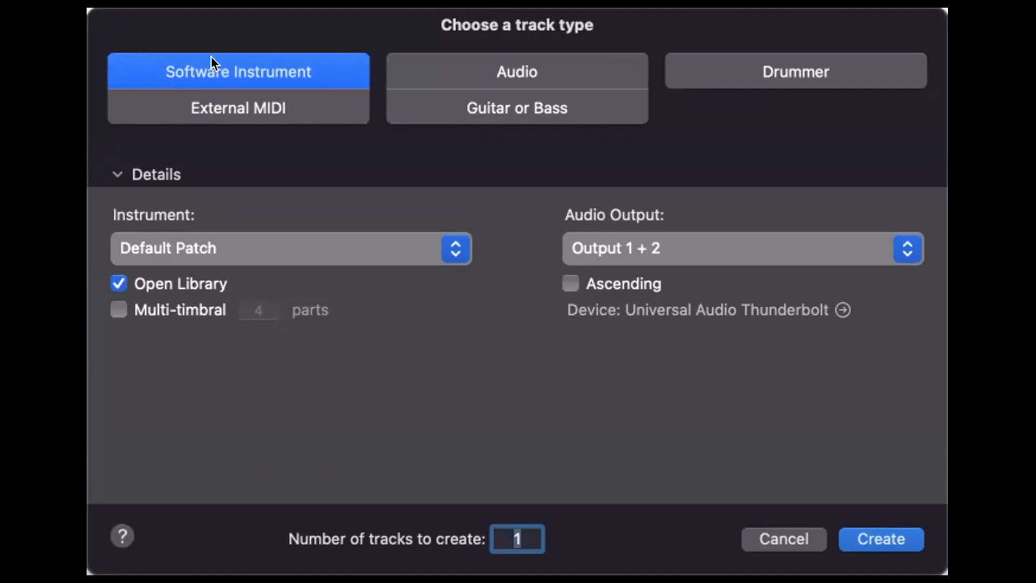
click(533, 56)
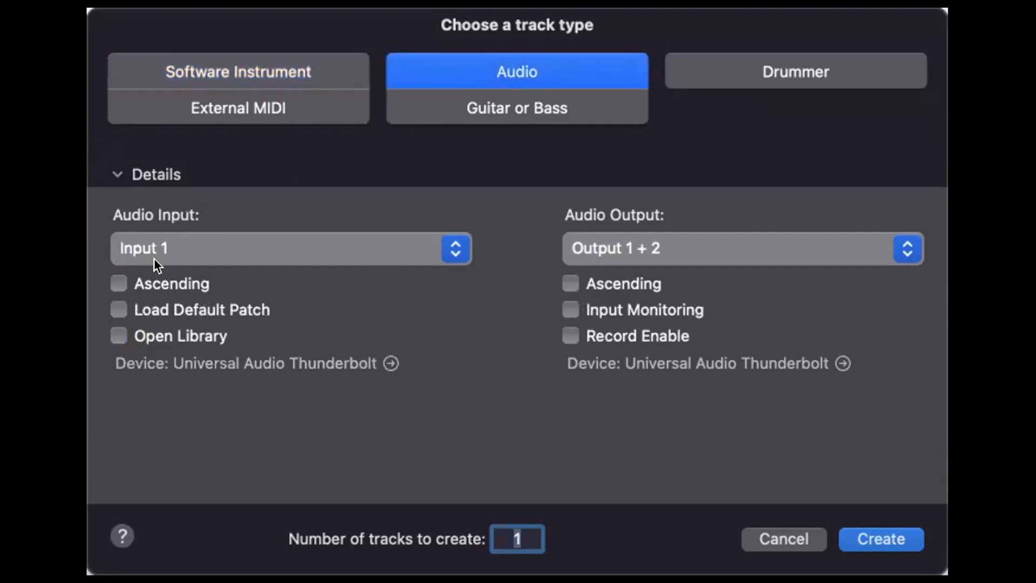
click(155, 246)
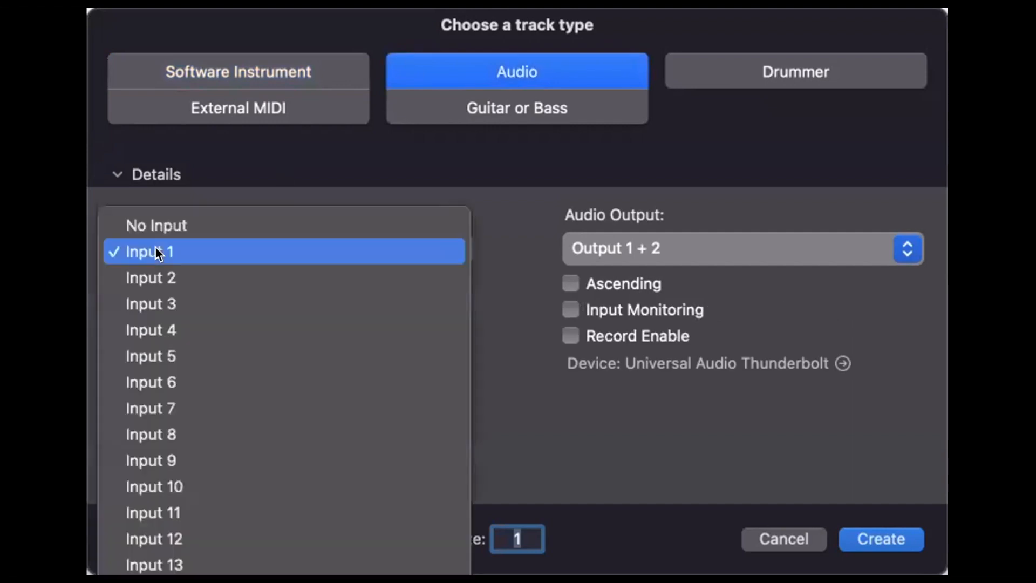
click(154, 264)
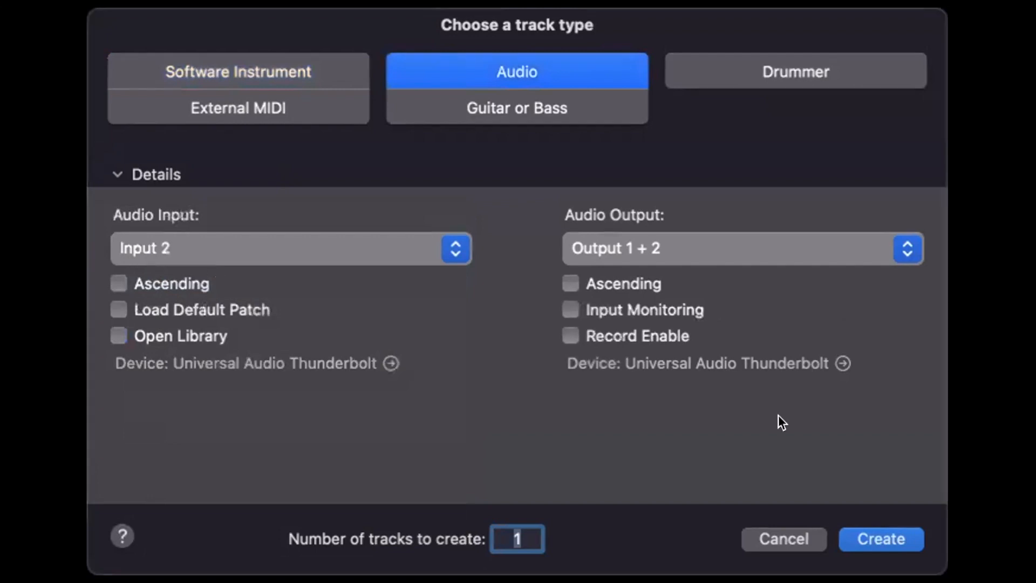
click(886, 530)
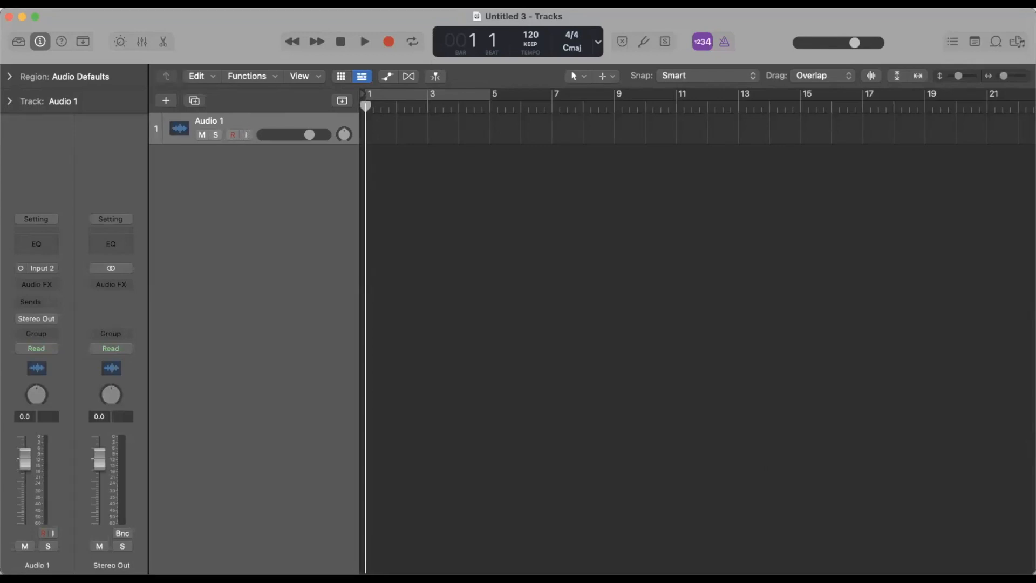
Check the audio input device choices and apply an I/O buffer size of 32 samples in the audio preferences.
click(48, 3)
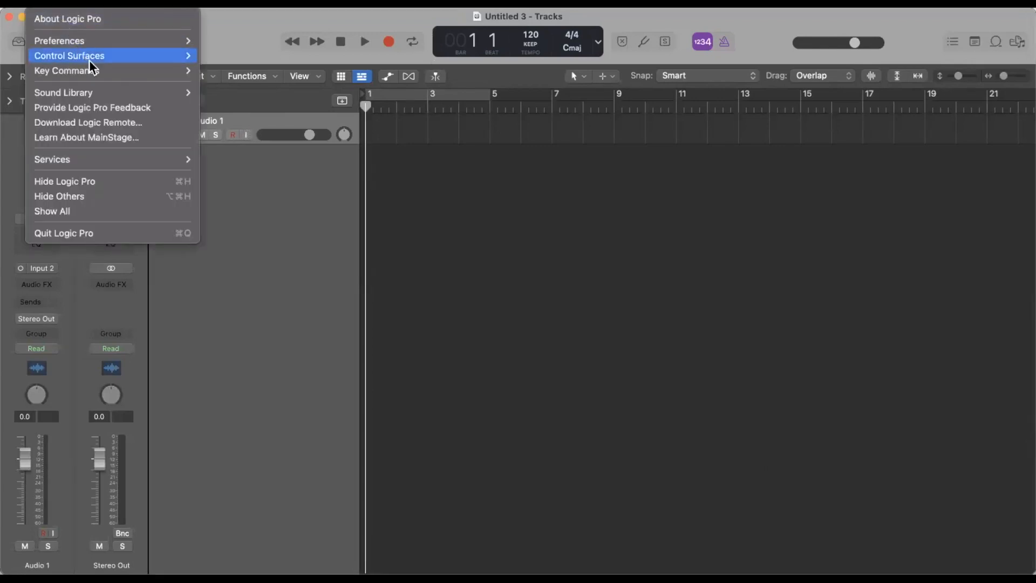
mouse_move(83, 42)
click(247, 53)
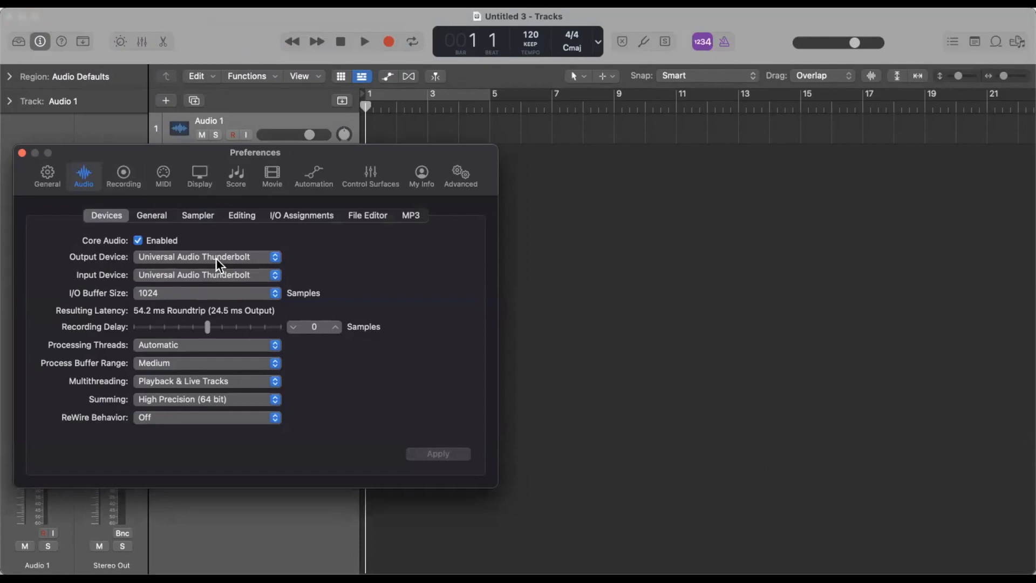
click(157, 277)
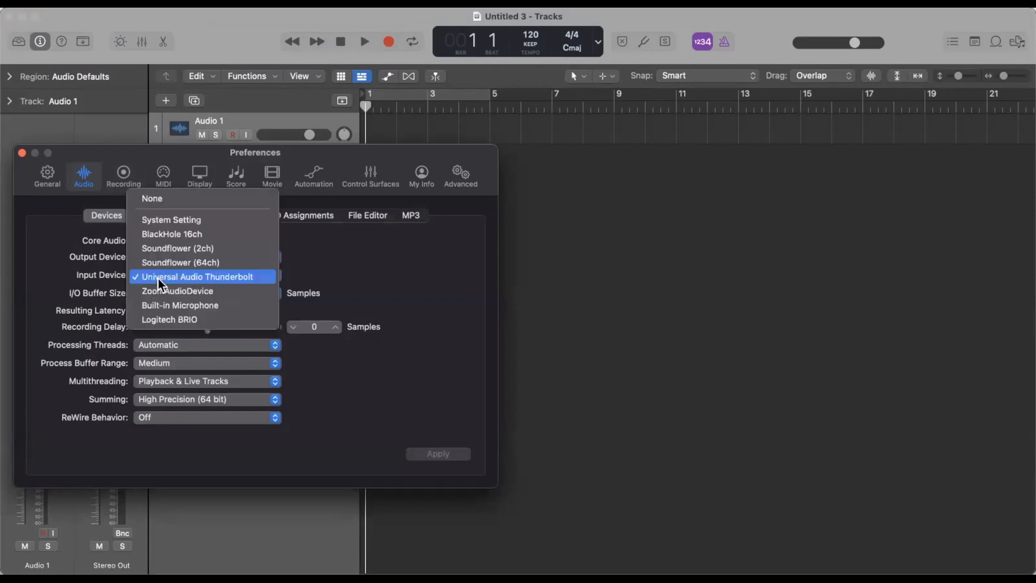
click(164, 344)
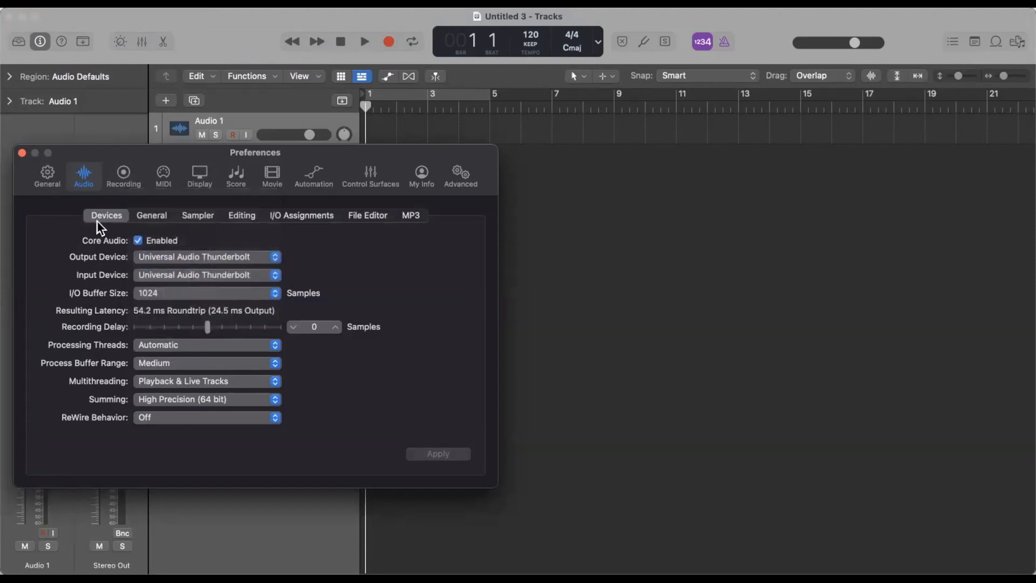
click(164, 295)
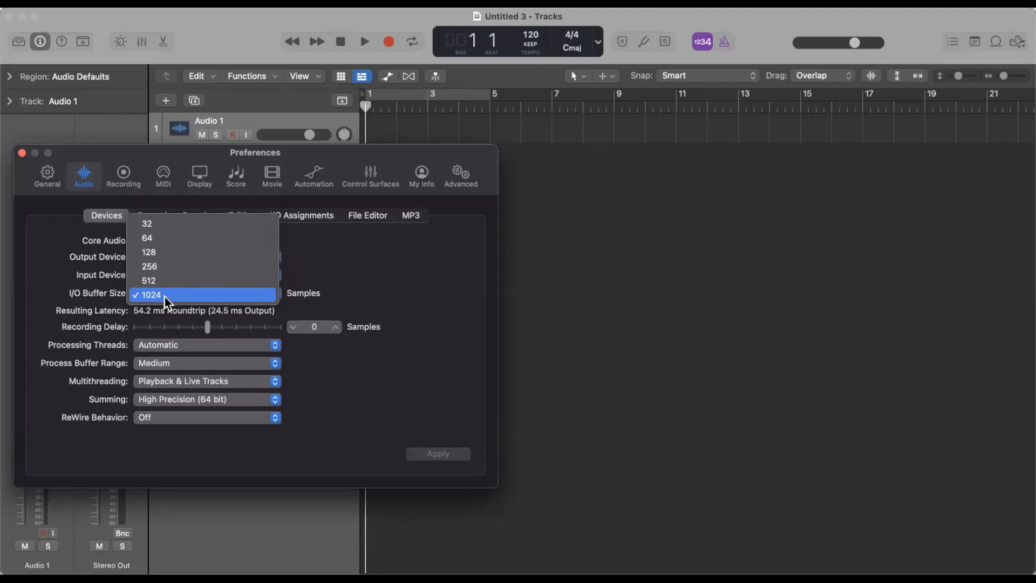
click(161, 222)
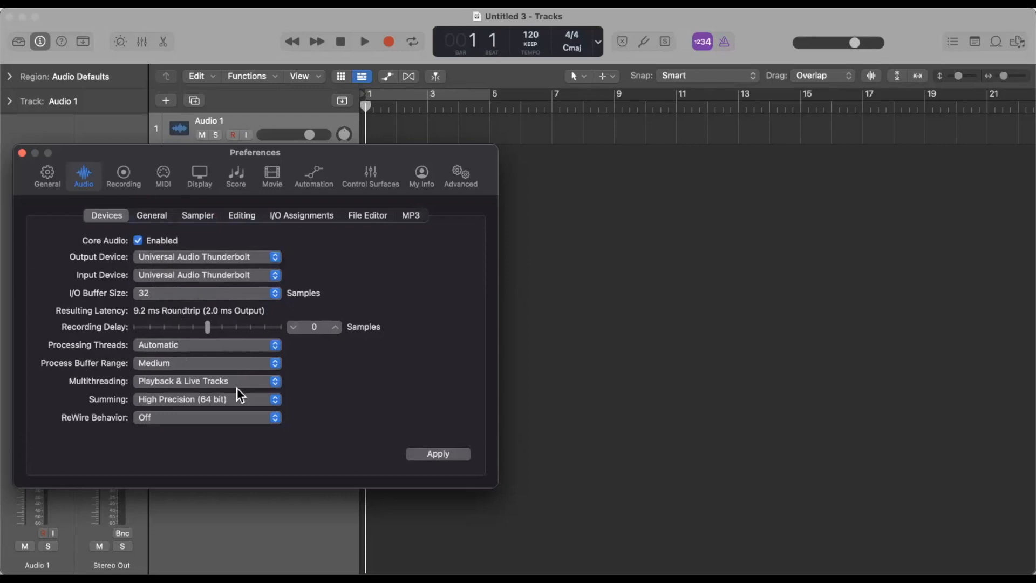
click(434, 455)
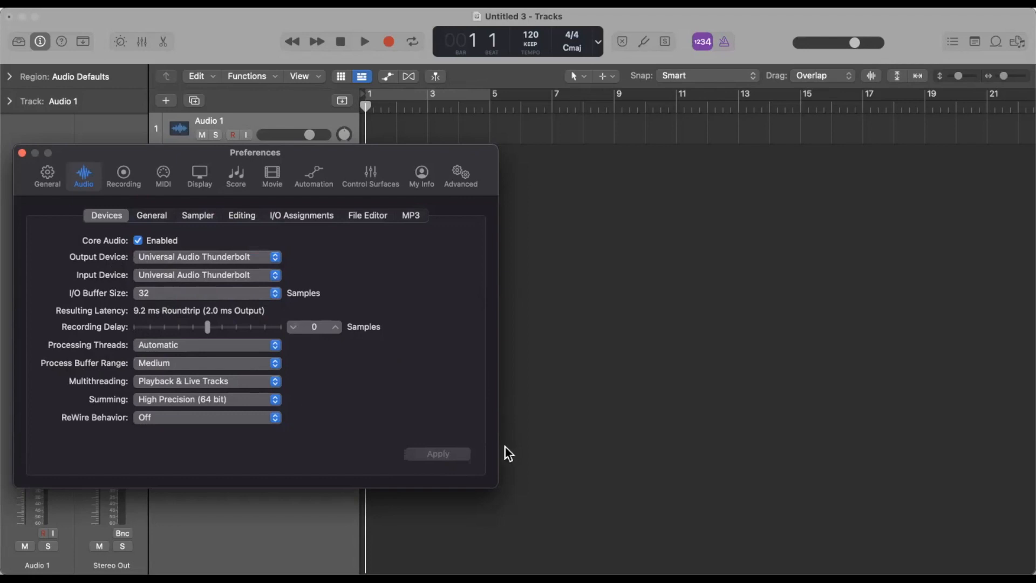
key(super+w)
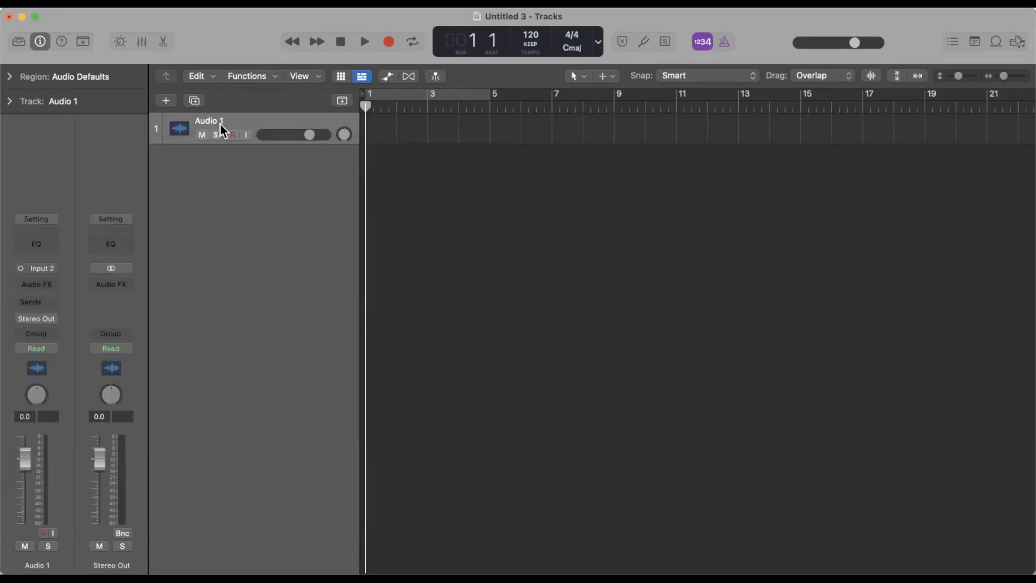
Enable input monitoring and recording on the Audio 1 track and record a take about three bars long from bar 1.
click(245, 135)
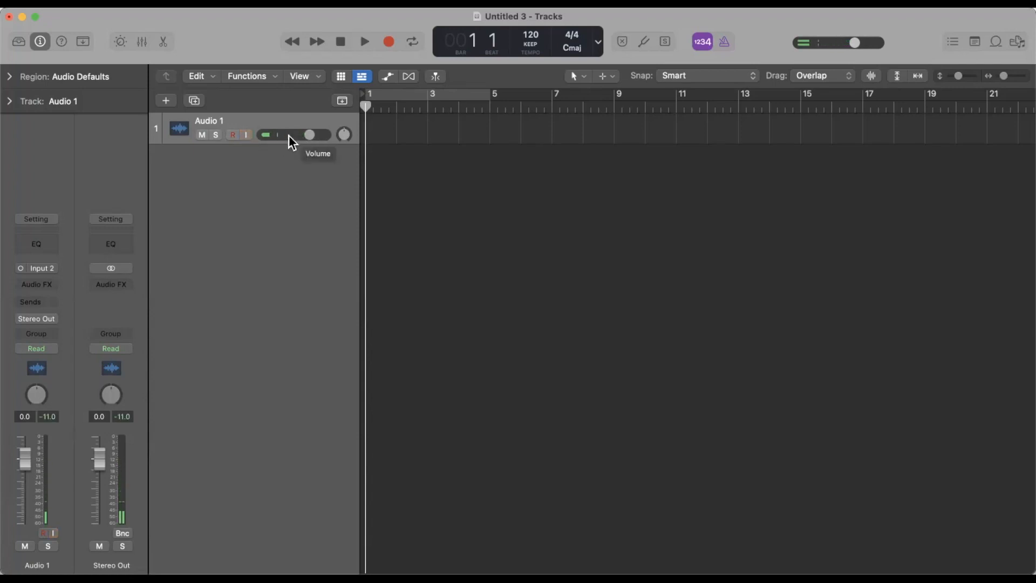
click(244, 134)
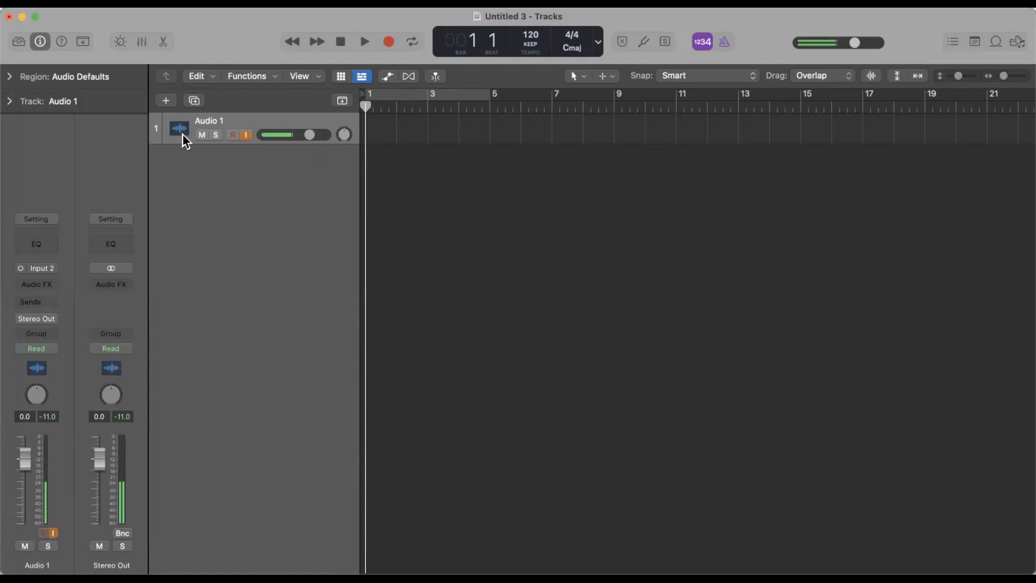
click(232, 135)
key(r)
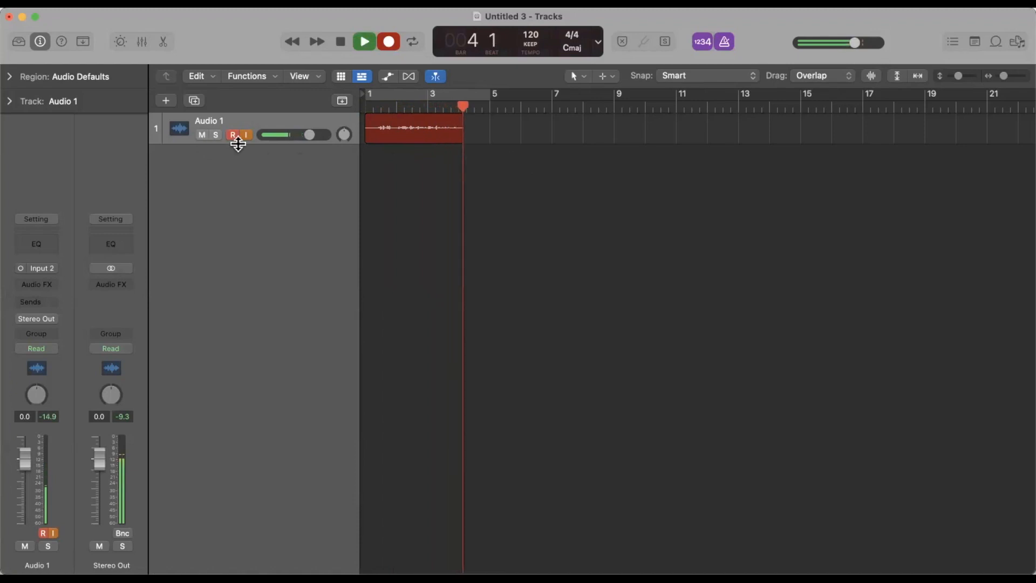
key(space)
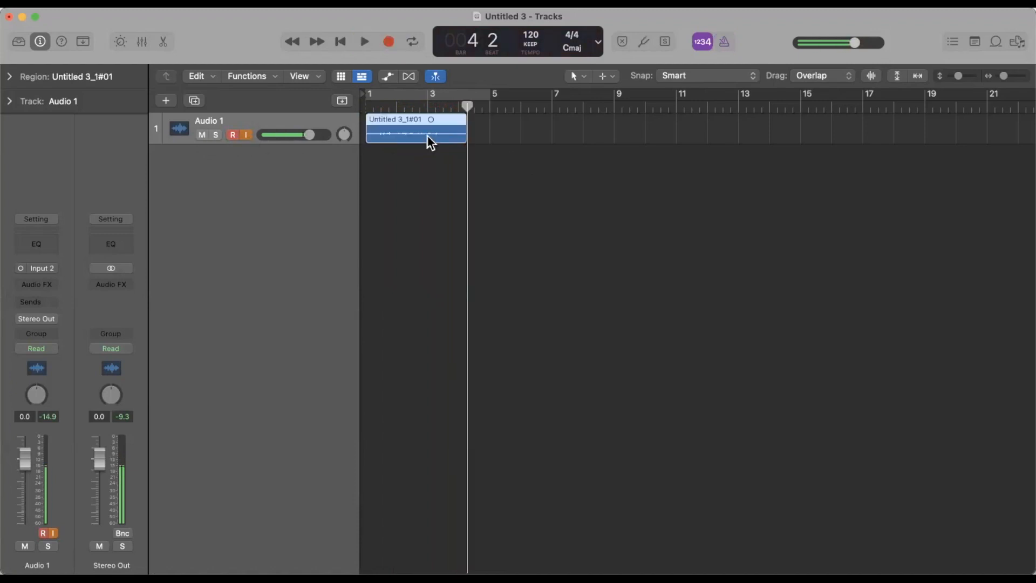
Play back the Audio 1 take from around bar 2 and turn off the track's input monitoring.
click(397, 105)
key(space)
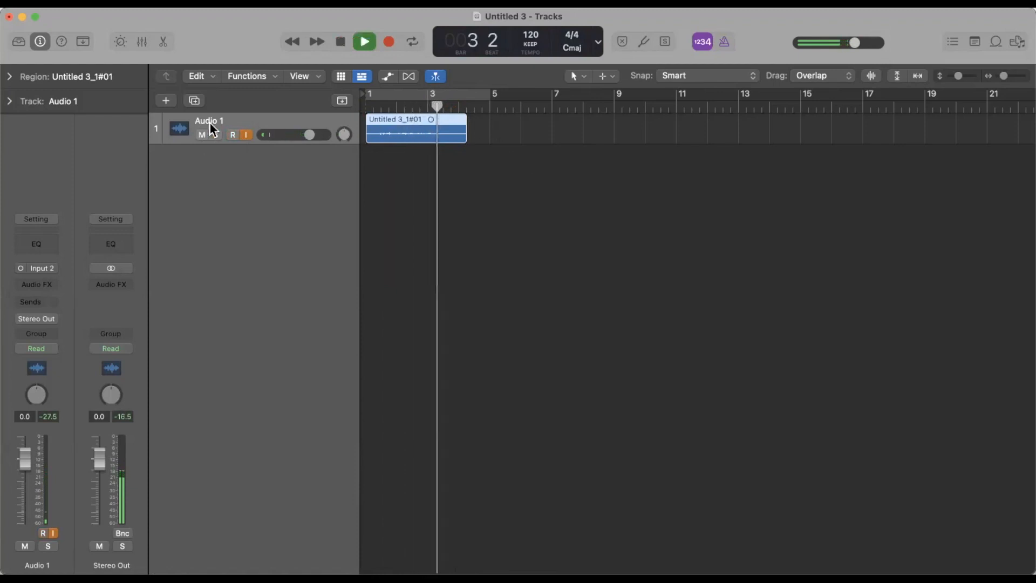
key(space)
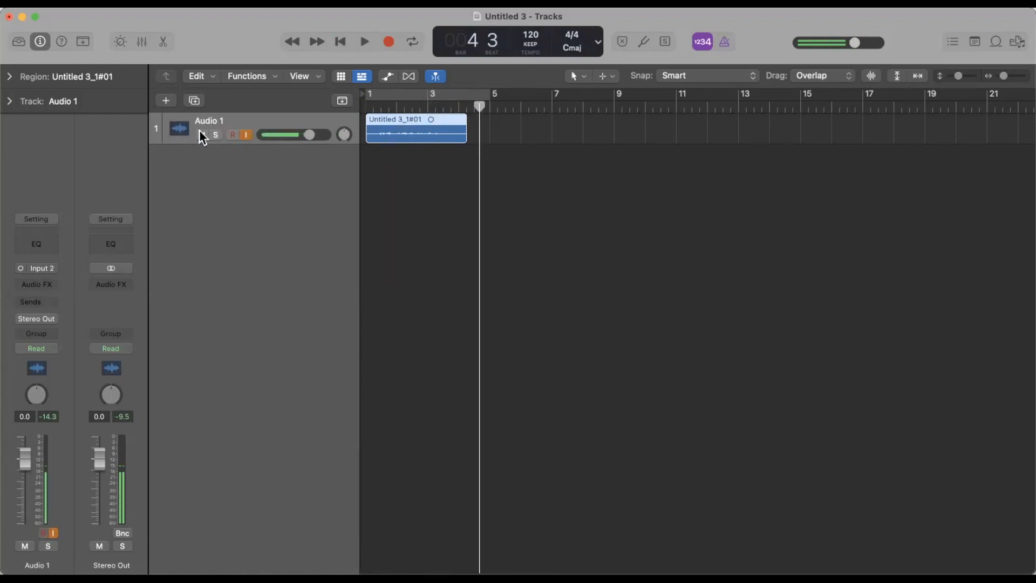
click(246, 135)
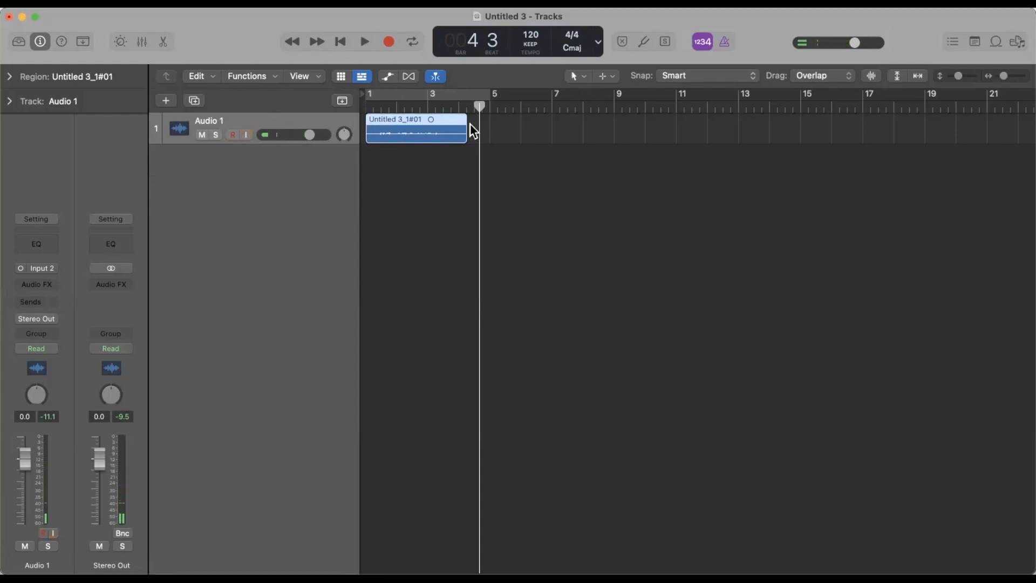
Add a second track with the same settings as Audio 1 and record a short monitored take on it from bar 1.
key(Return)
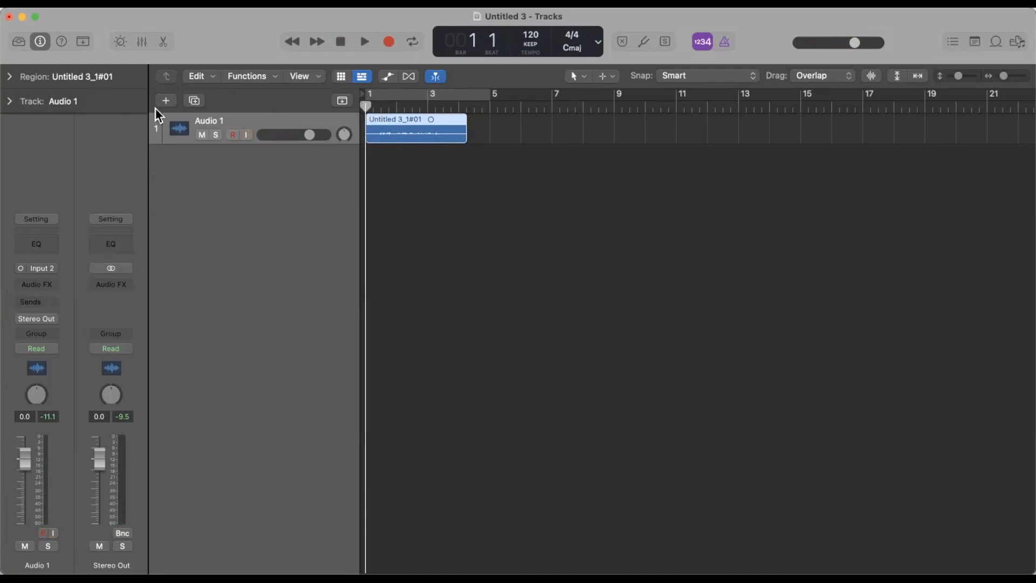
click(195, 102)
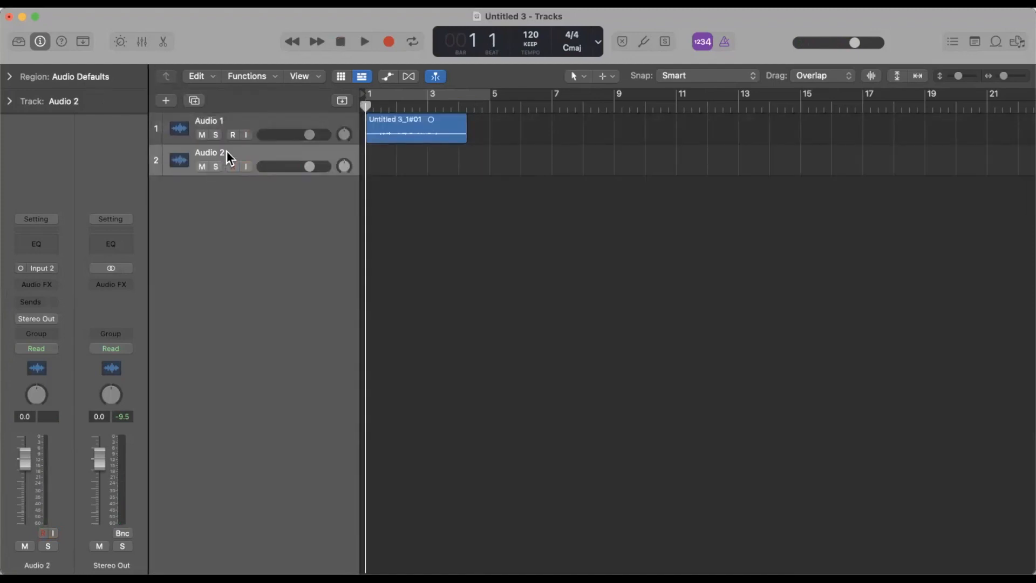
click(246, 166)
key(r)
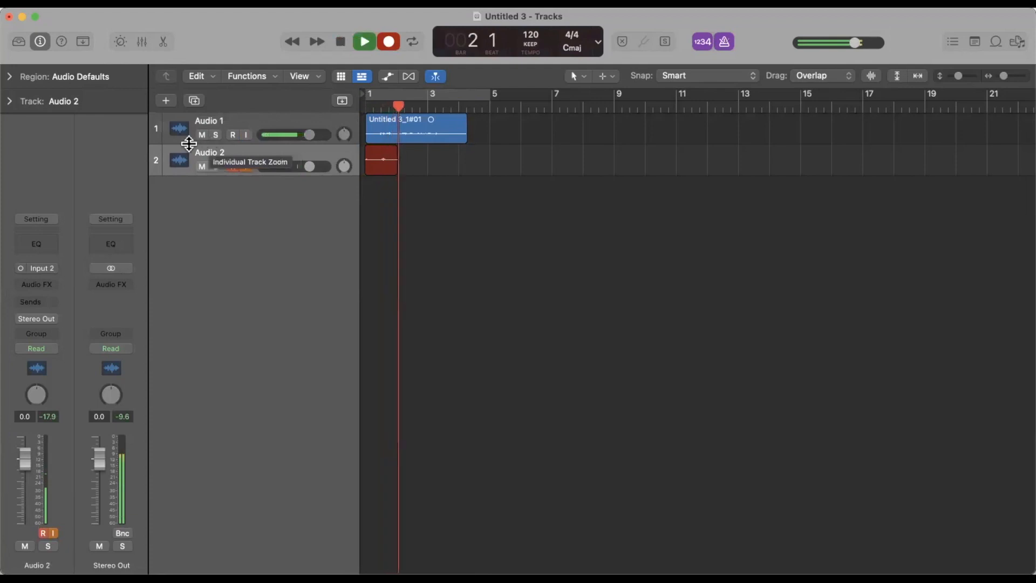
key(space)
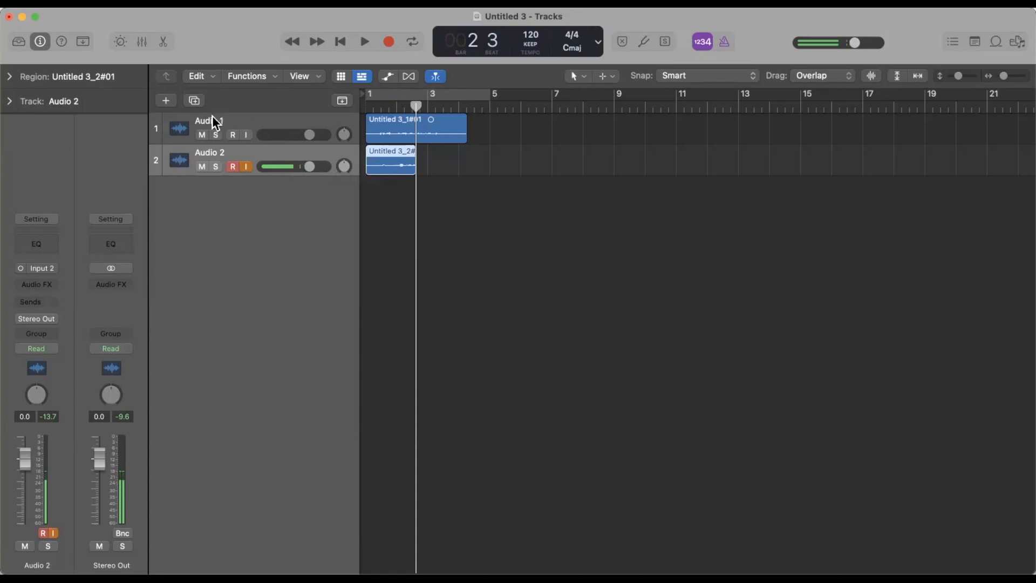
Add new audio tracks fed by Input 1 and record-enable the Audio 5 track with input monitoring on.
click(165, 101)
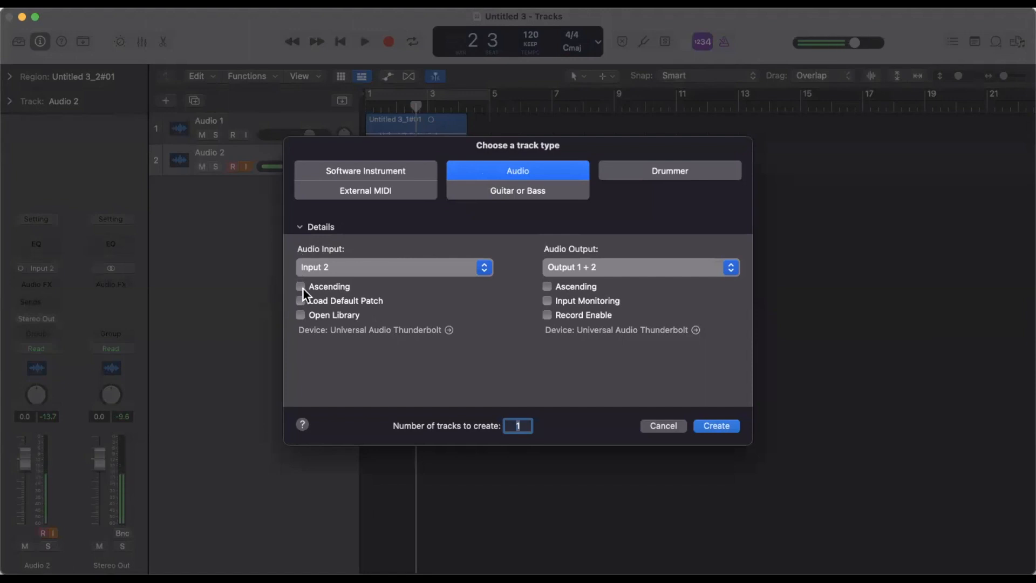
click(329, 267)
click(334, 254)
key(Return)
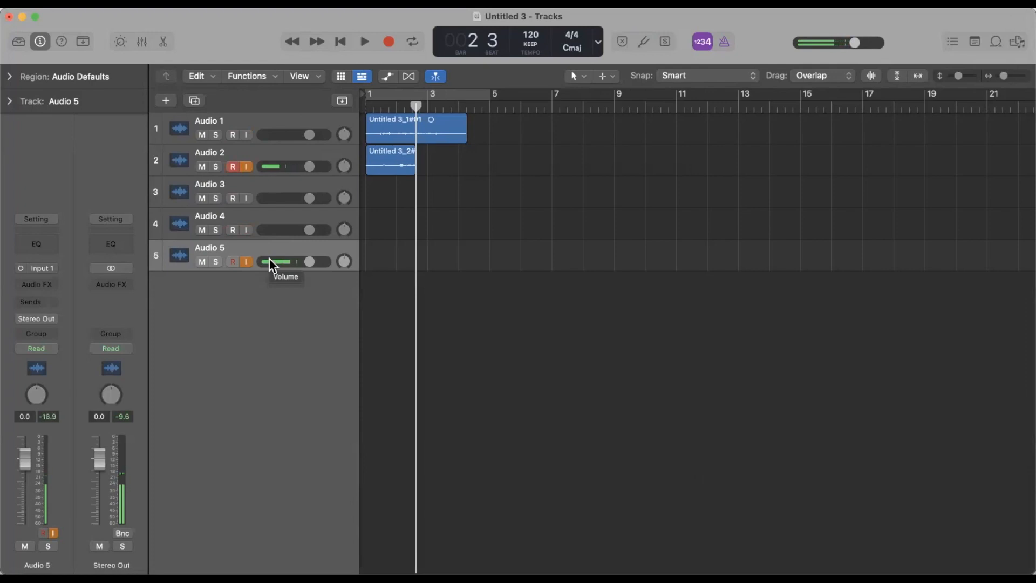
click(228, 261)
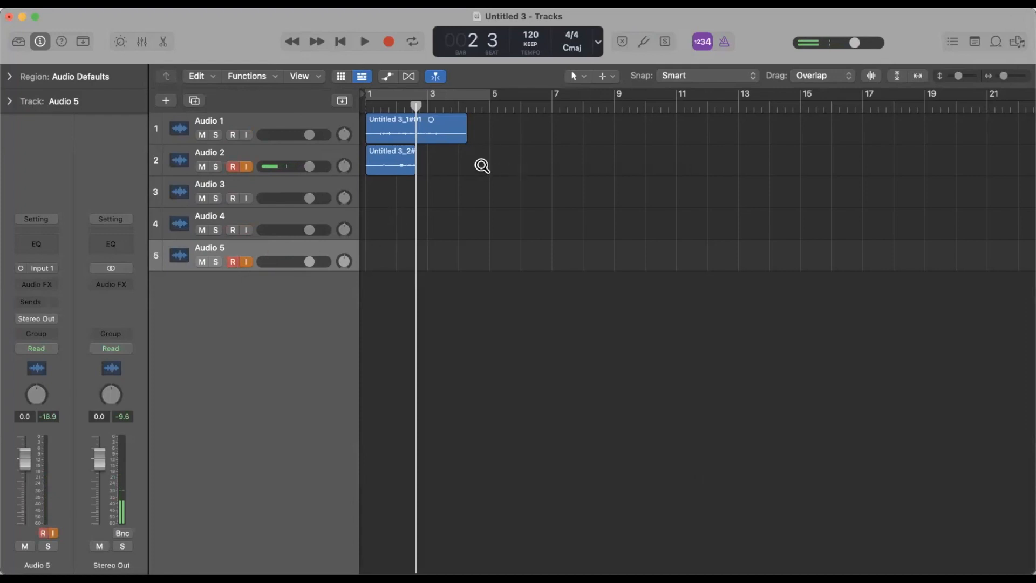
scroll(481, 163, left, 1)
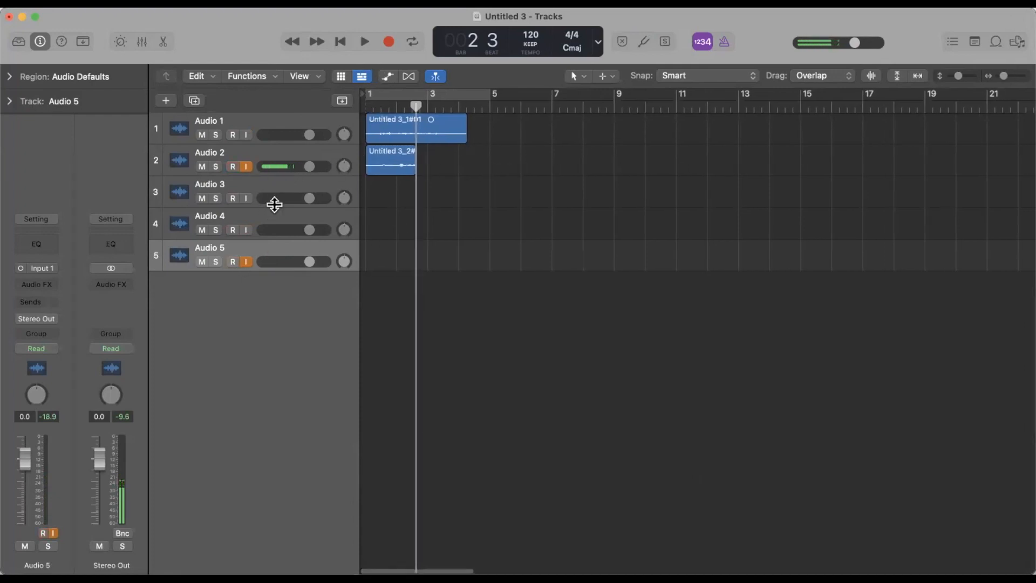
Delete the Audio 3, Audio 2 and Audio 4 tracks, including the recorded audio file of Audio 2.
click(287, 189)
key(super+BackSpace)
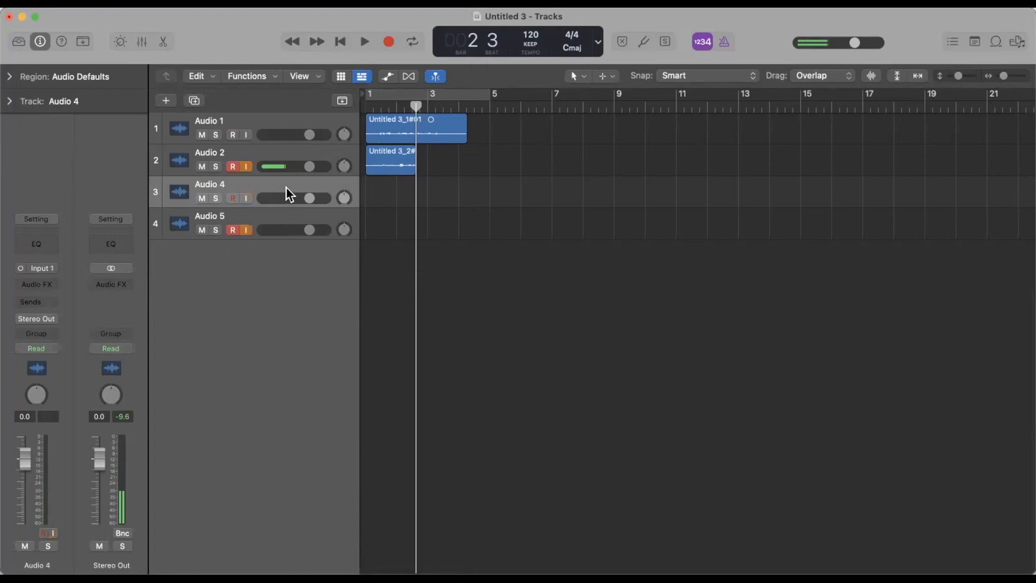
click(294, 147)
key(super+BackSpace)
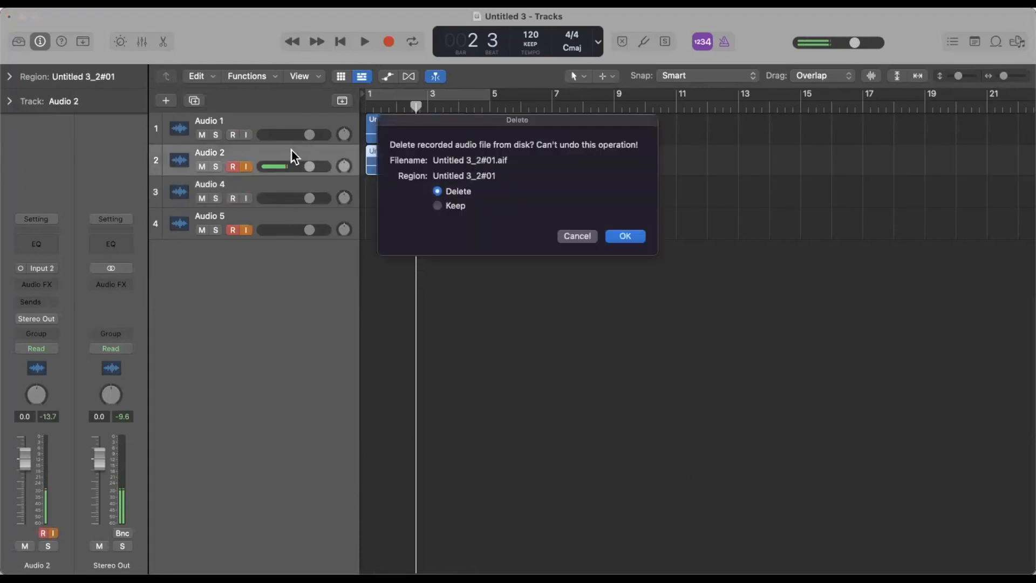
key(Return)
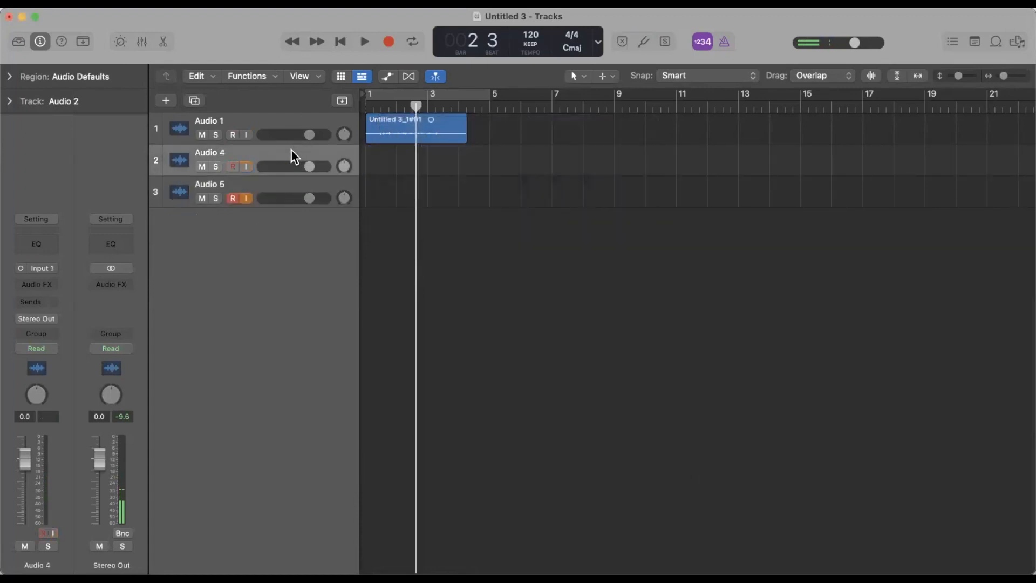
key(super+BackSpace)
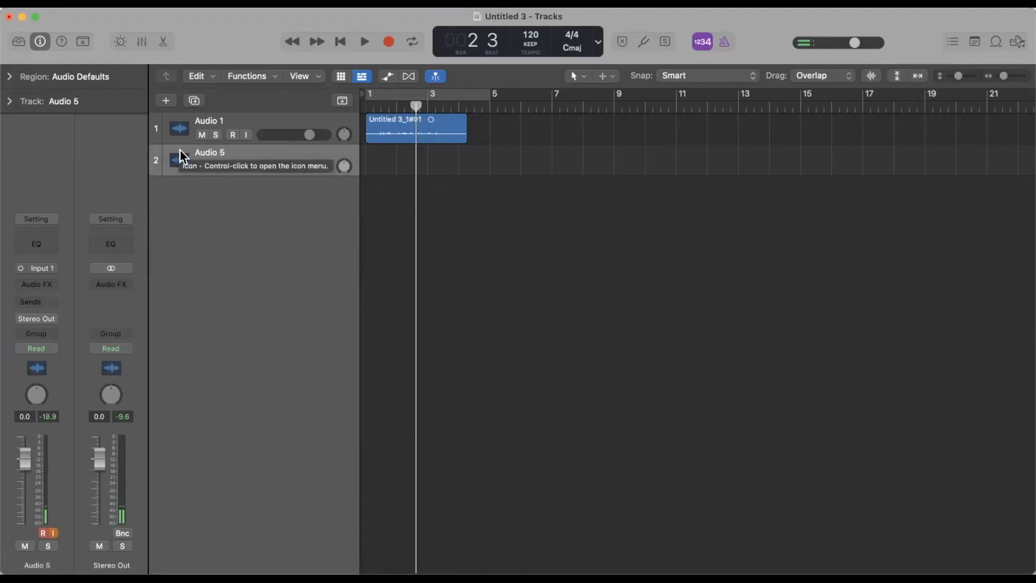
Rename the Audio 5 track to EG and the Audio 1 track to VOX.
double_click(204, 152)
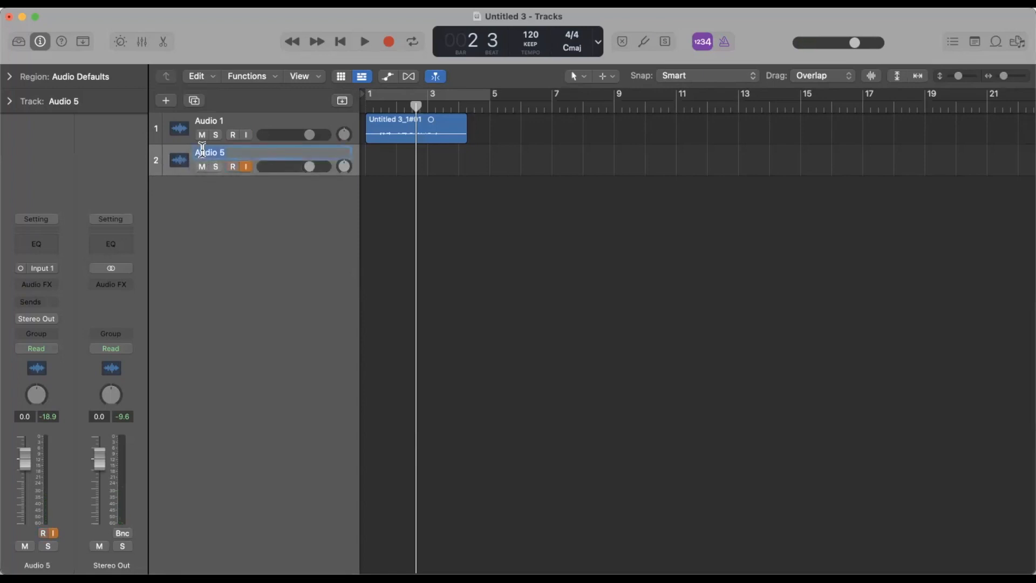
text(EG)
key(Return)
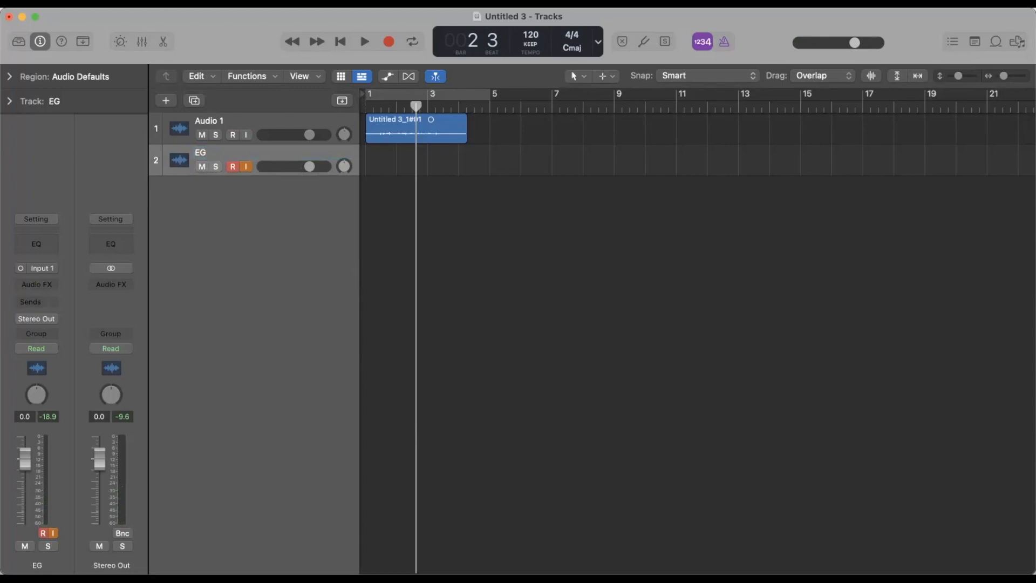
double_click(209, 121)
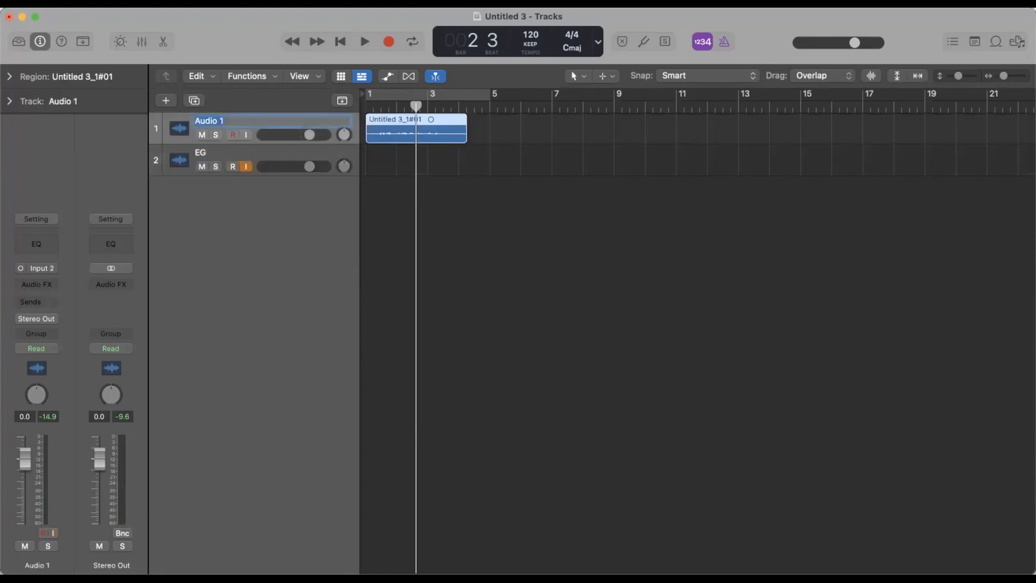
text(VOX)
key(Return)
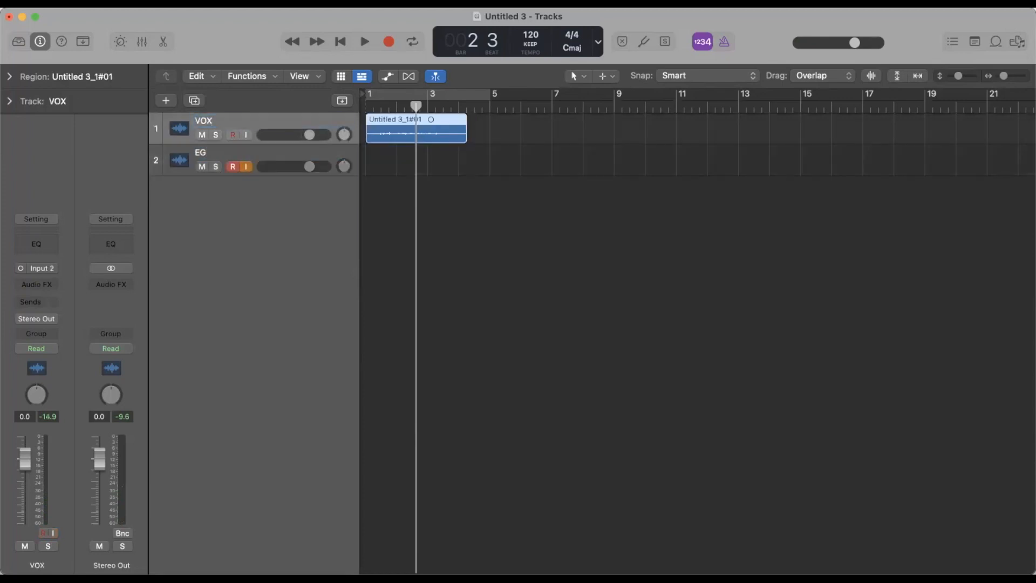
Enable input monitoring and recording on the VOX track, and delete its existing region.
key(ctrl+i)
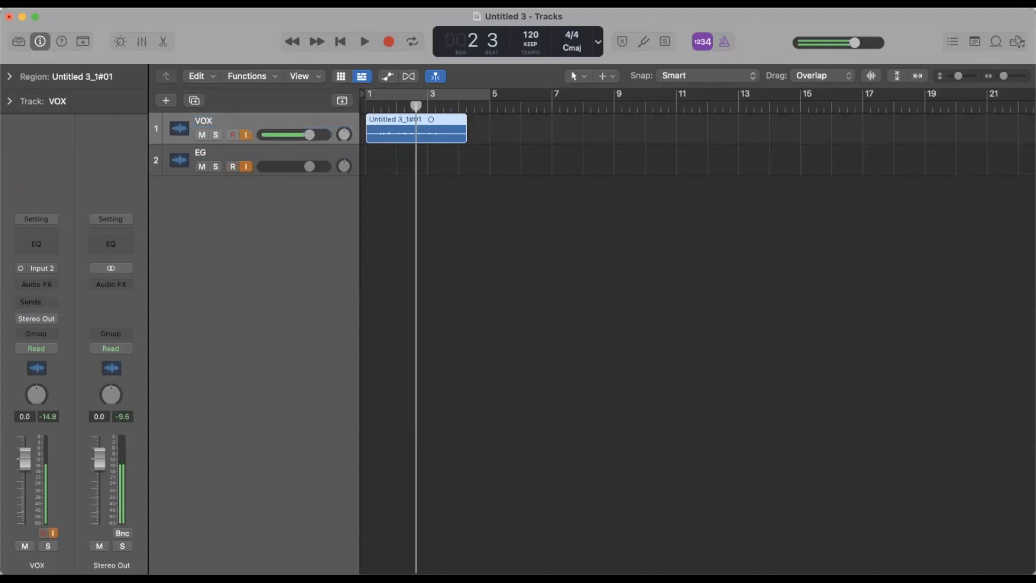
key(ctrl+r)
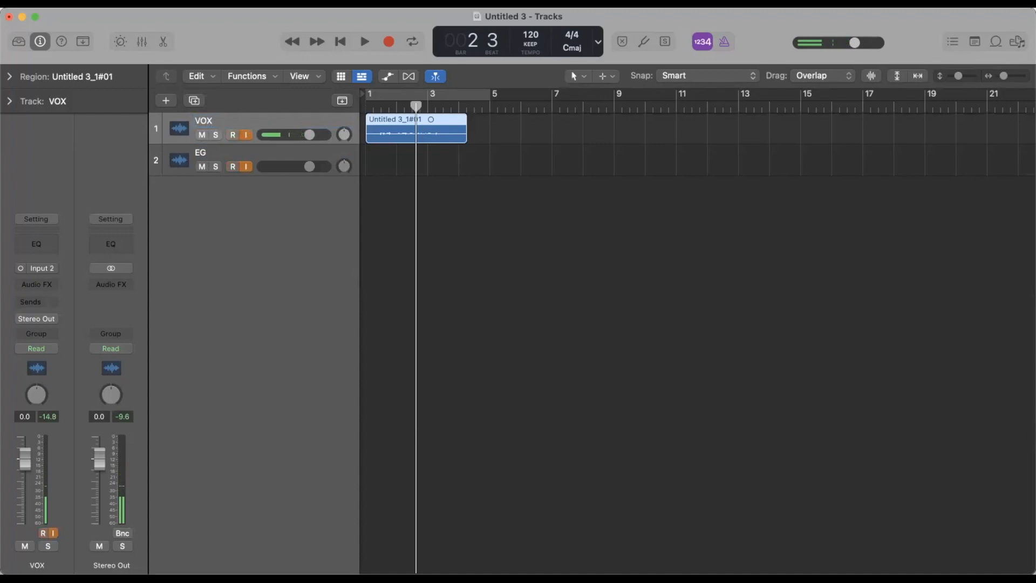
key(ctrl+z)
key(Return)
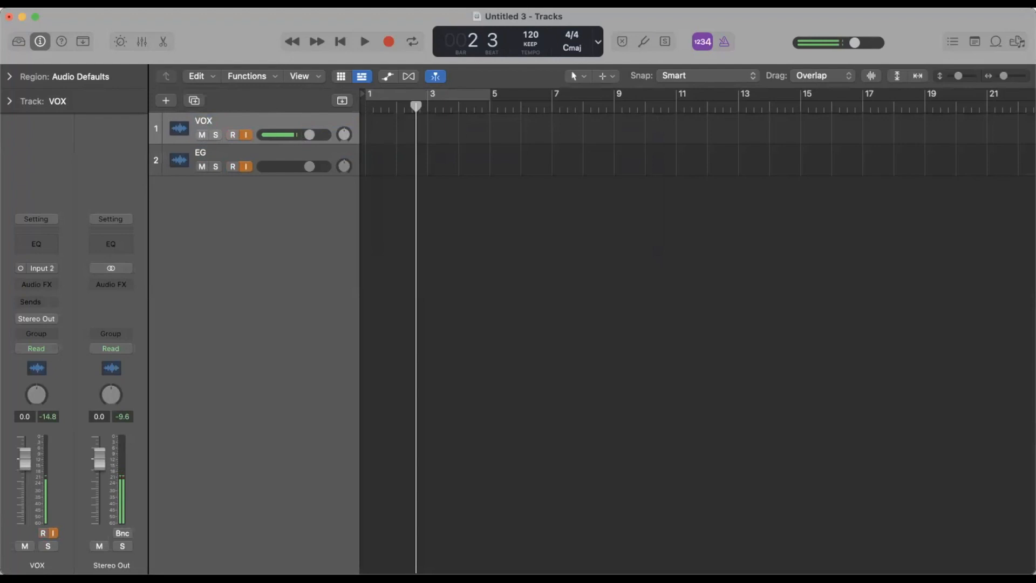
Record a take on the VOX and EG tracks simultaneously from about bar 2 to bar 8, and return the playhead to bar 1.
key(r)
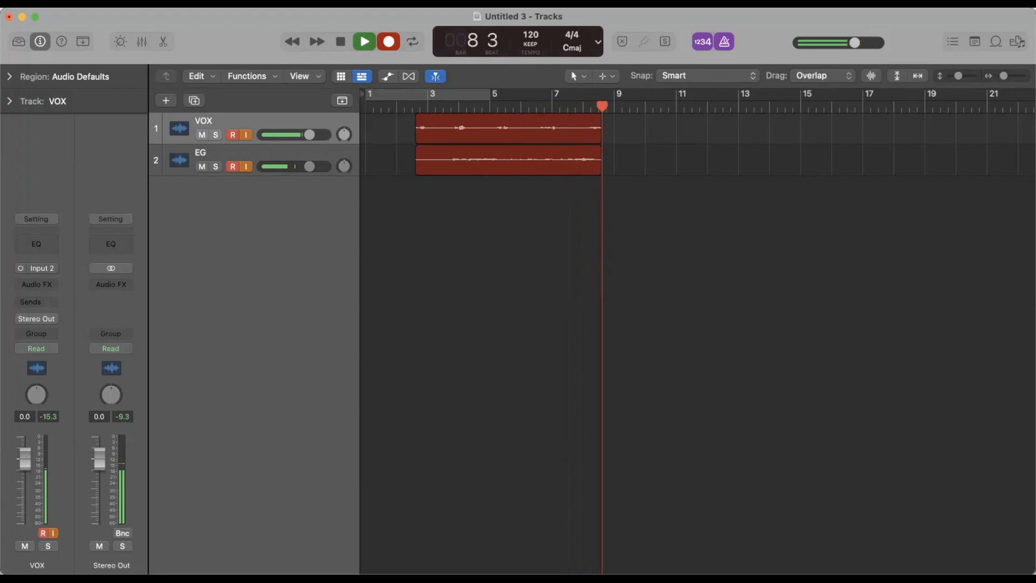
key(space)
key(Return)
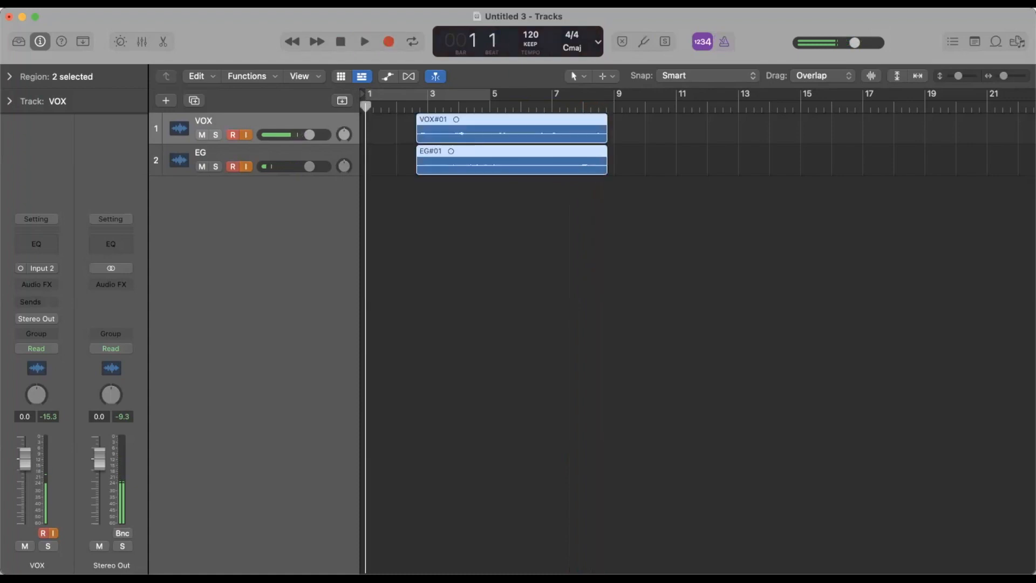
Play back the new take, cycling around the EG#01 region with the EG track soloed.
key(space)
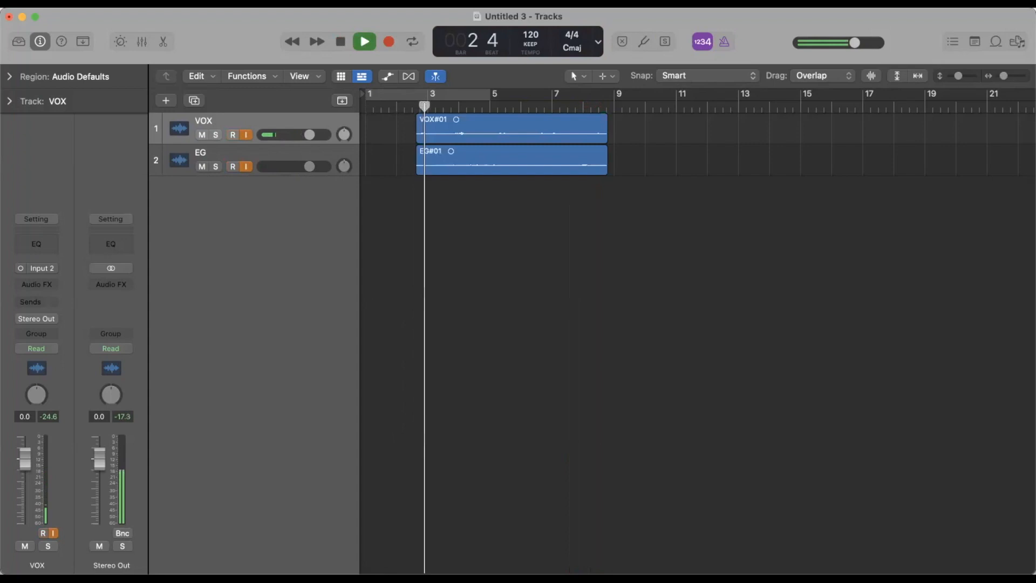
click(512, 160)
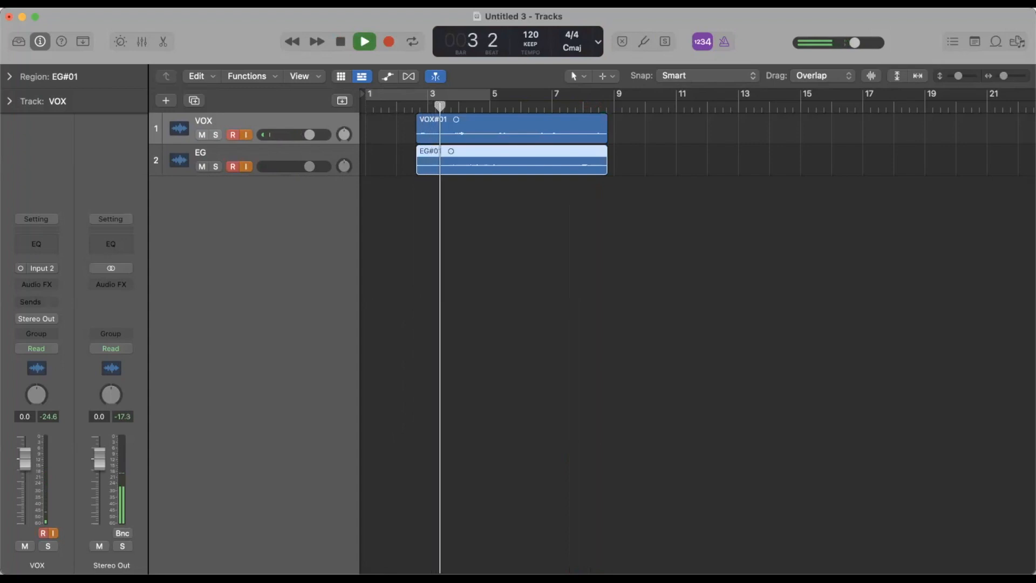
key(u)
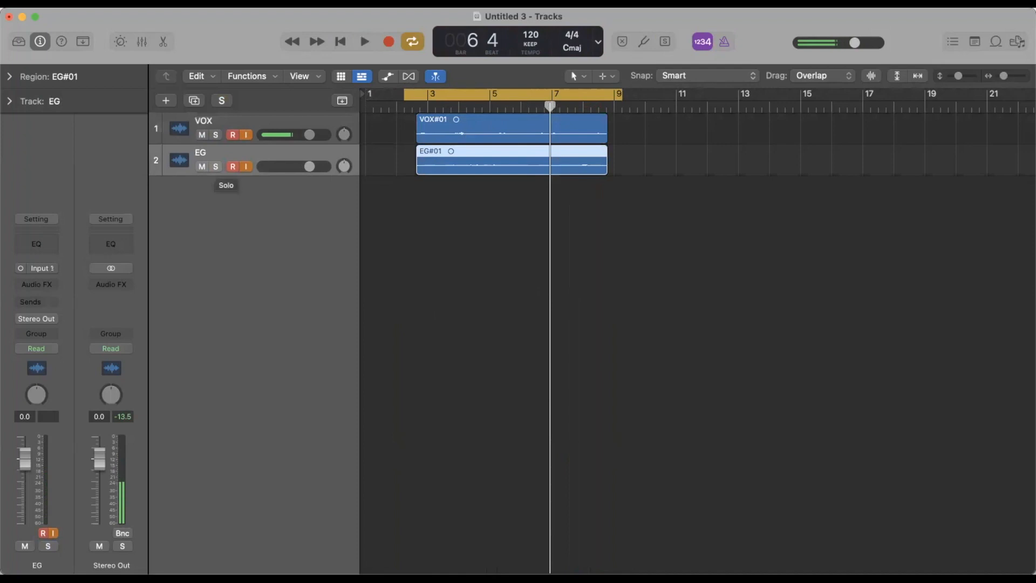
click(215, 166)
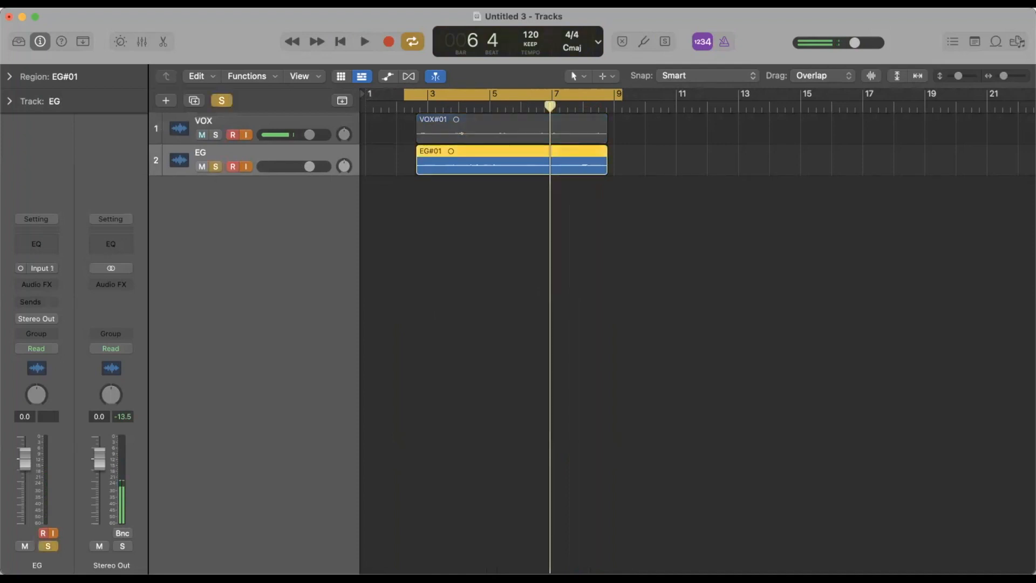
key(space)
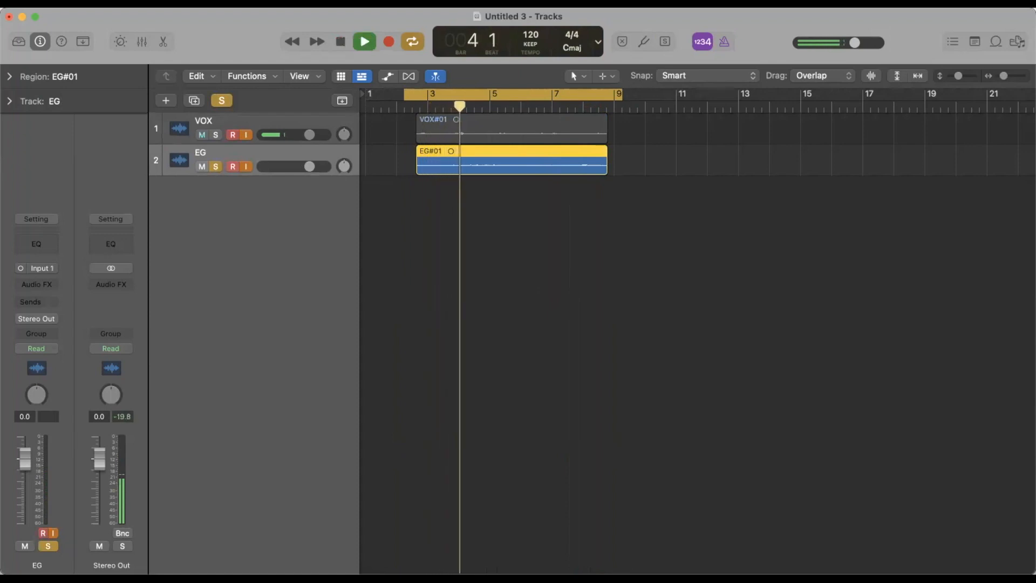
Switch the solo from EG to VOX to hear the vocal take, and turn off cycle mode and solo.
key(s)
click(215, 135)
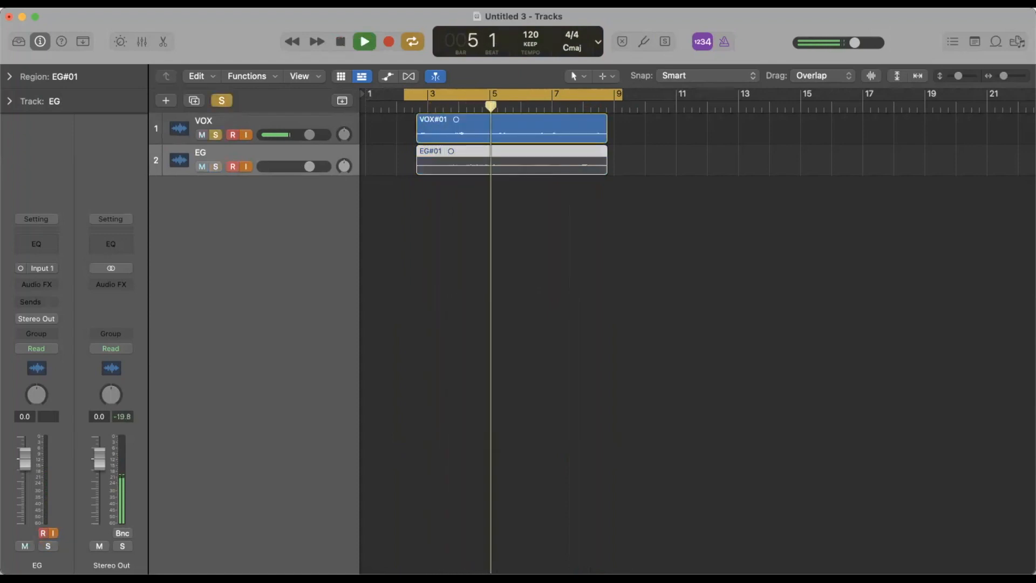
click(238, 122)
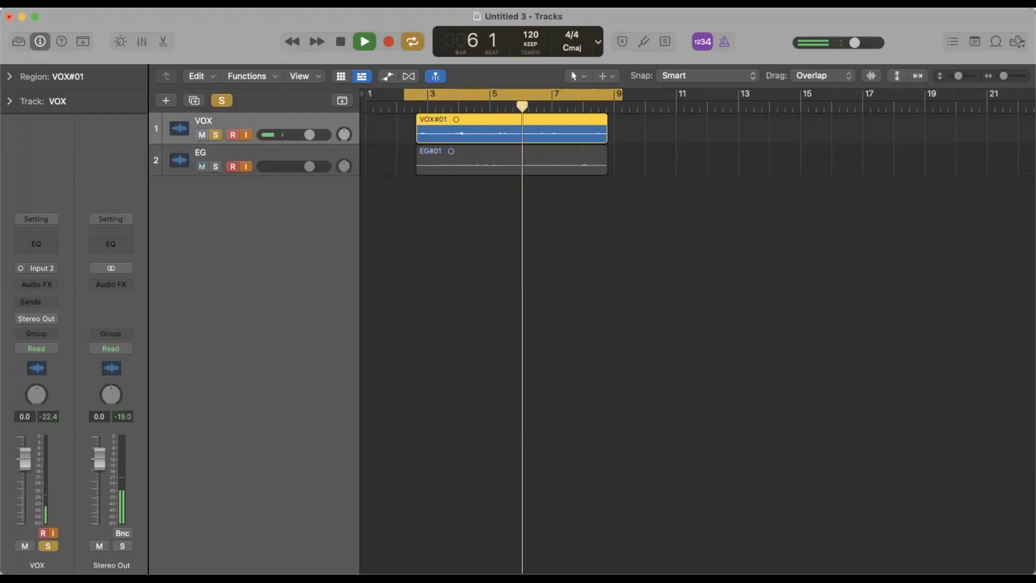
key(space)
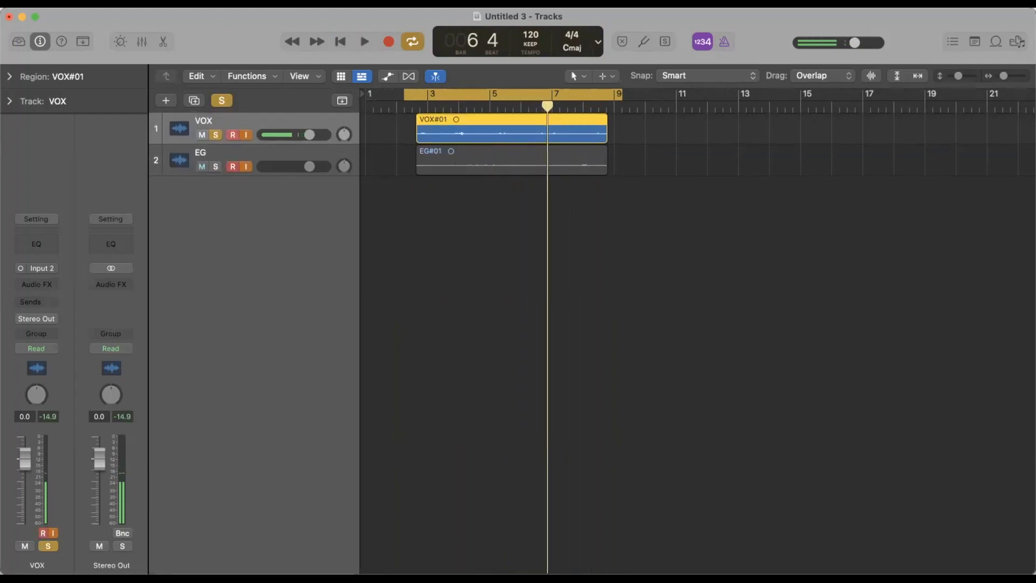
key(c)
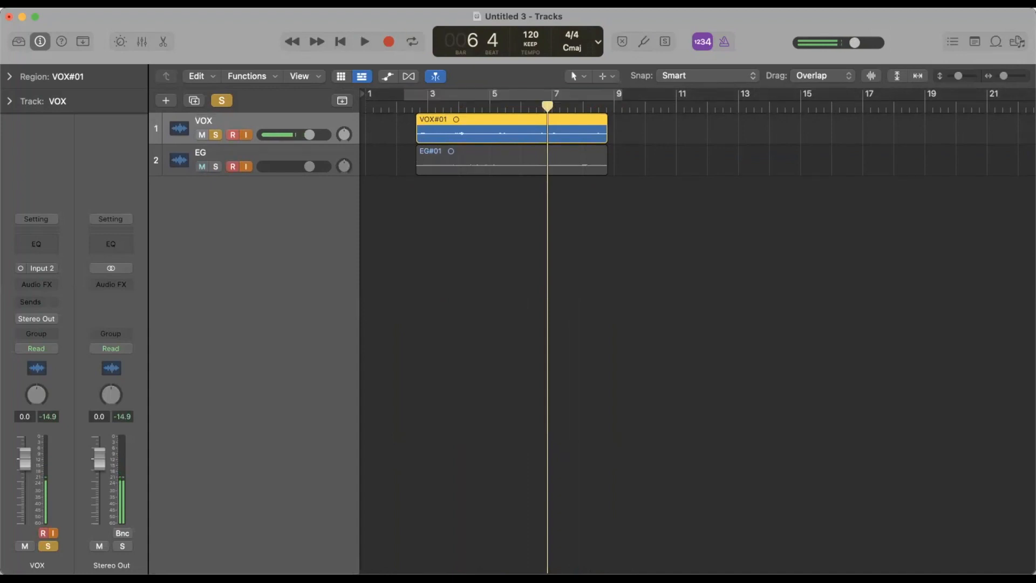
key(ctrl+s)
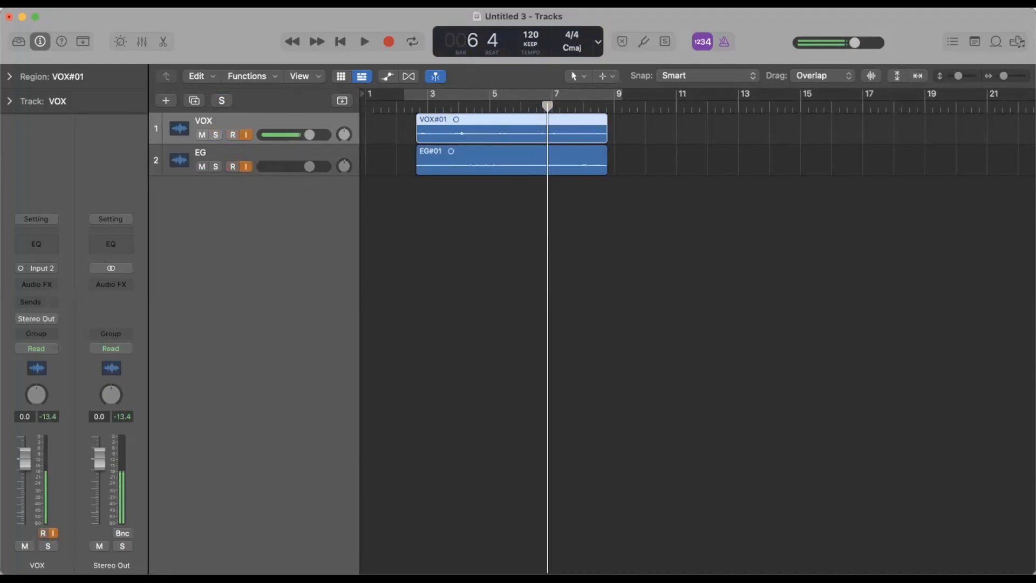
Set the I/O buffer size to 1024 samples in the audio device preferences and apply it.
click(53, 3)
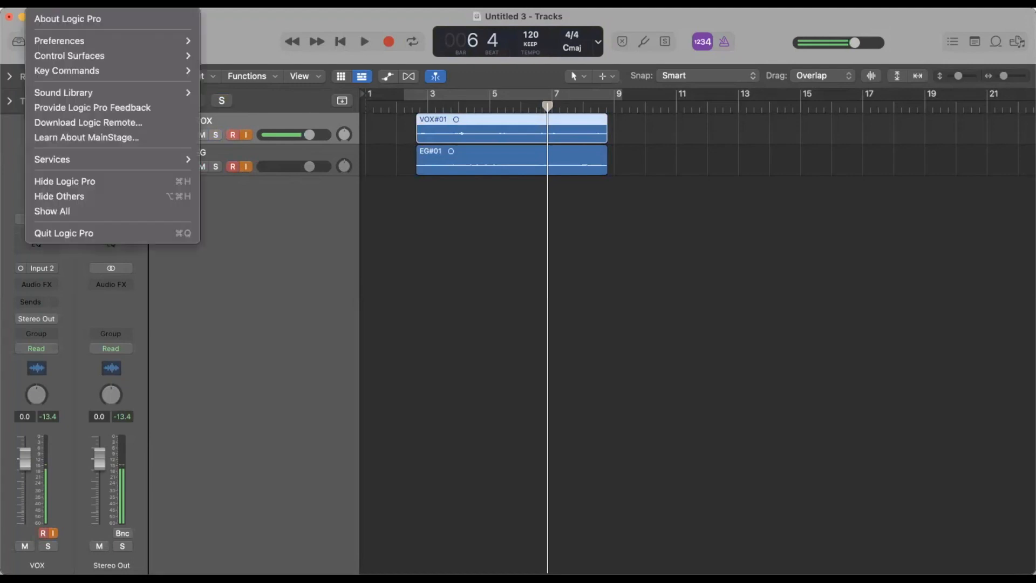
mouse_move(71, 41)
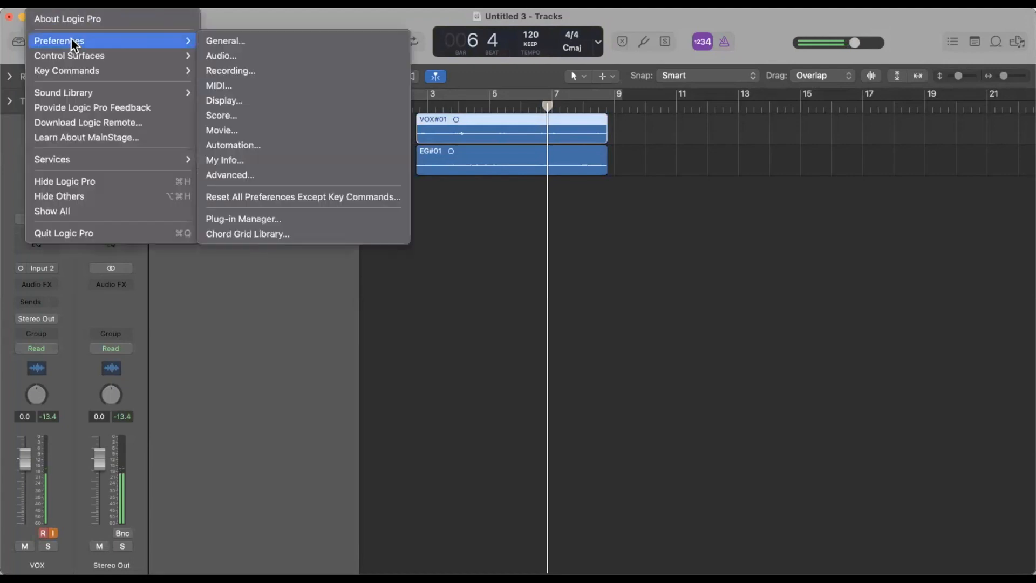
click(243, 53)
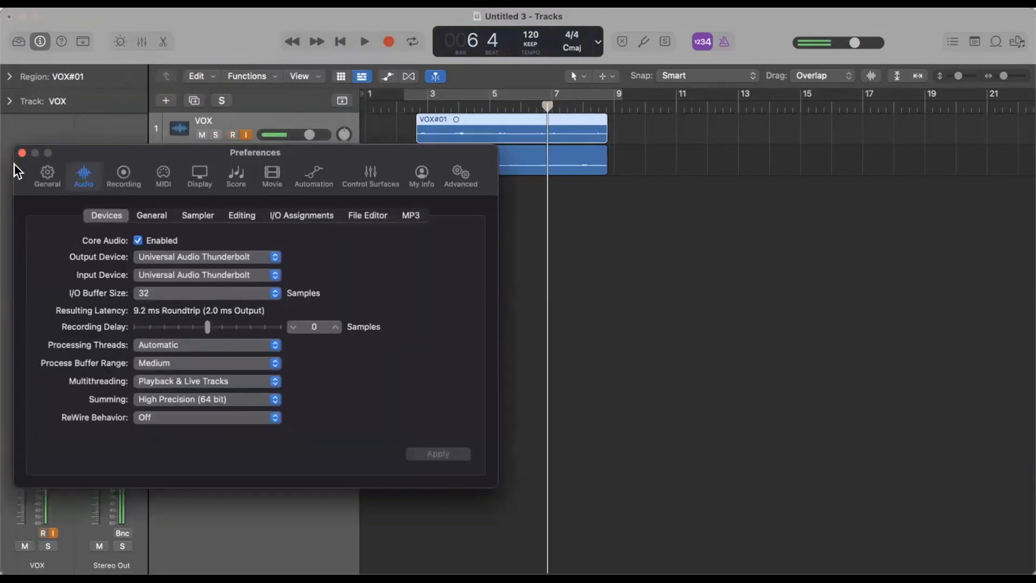
click(180, 298)
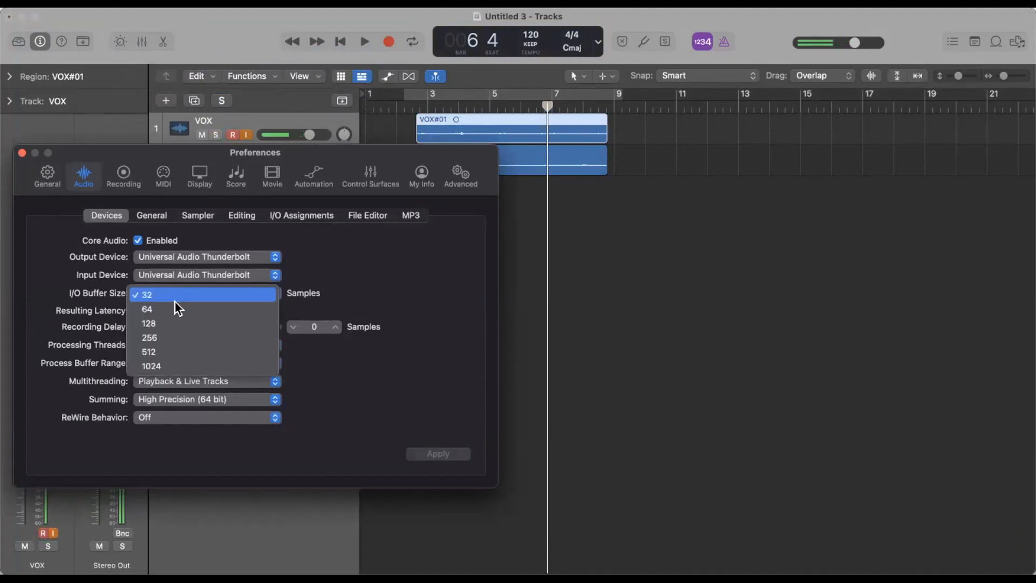
click(166, 368)
click(432, 459)
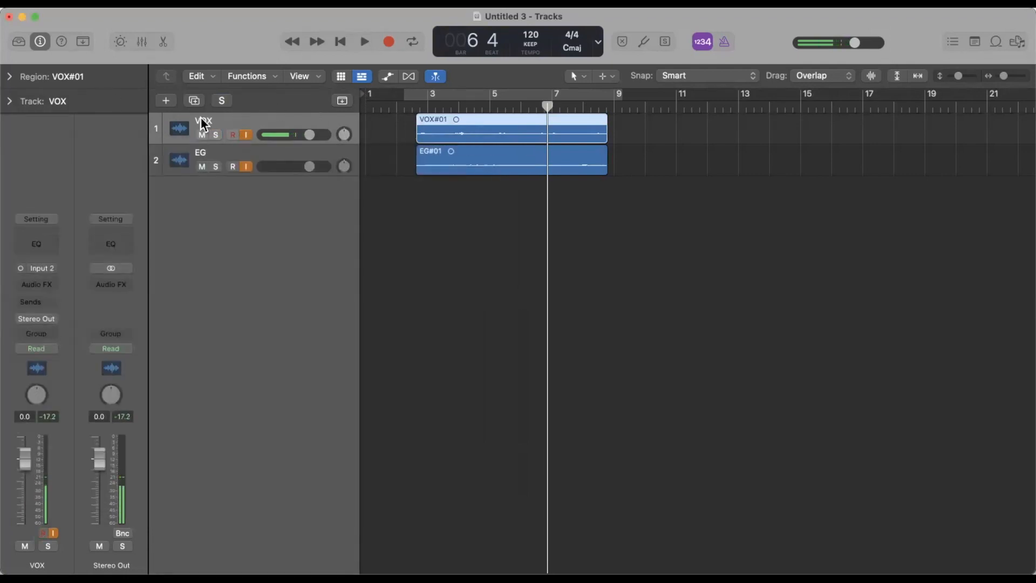
Turn off input monitoring on the VOX and EG tracks.
click(245, 135)
click(245, 134)
click(245, 166)
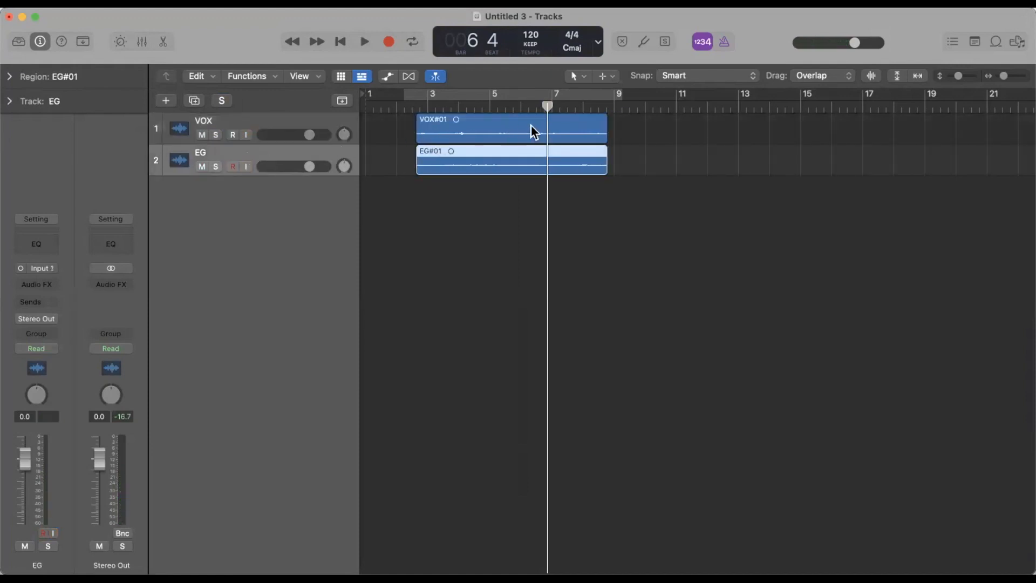
Play back both recorded tracks from near the start of their regions and stop shortly after bar 3.
key(space)
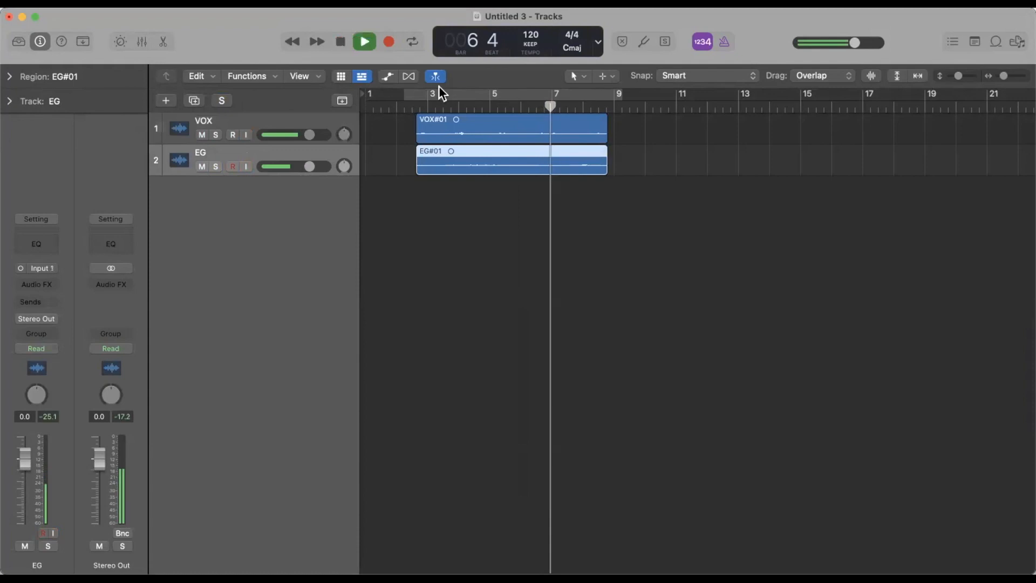
click(413, 103)
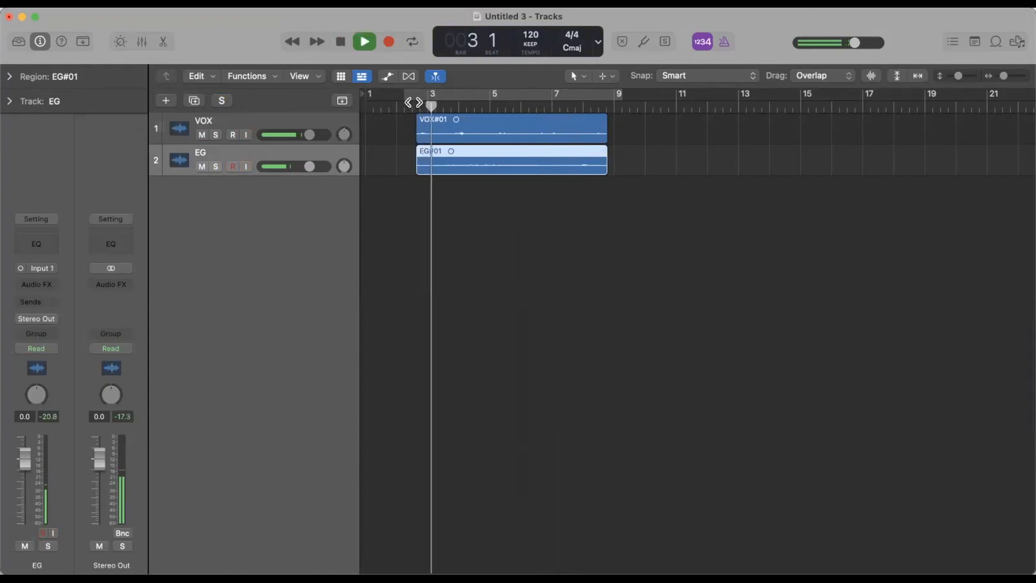
key(space)
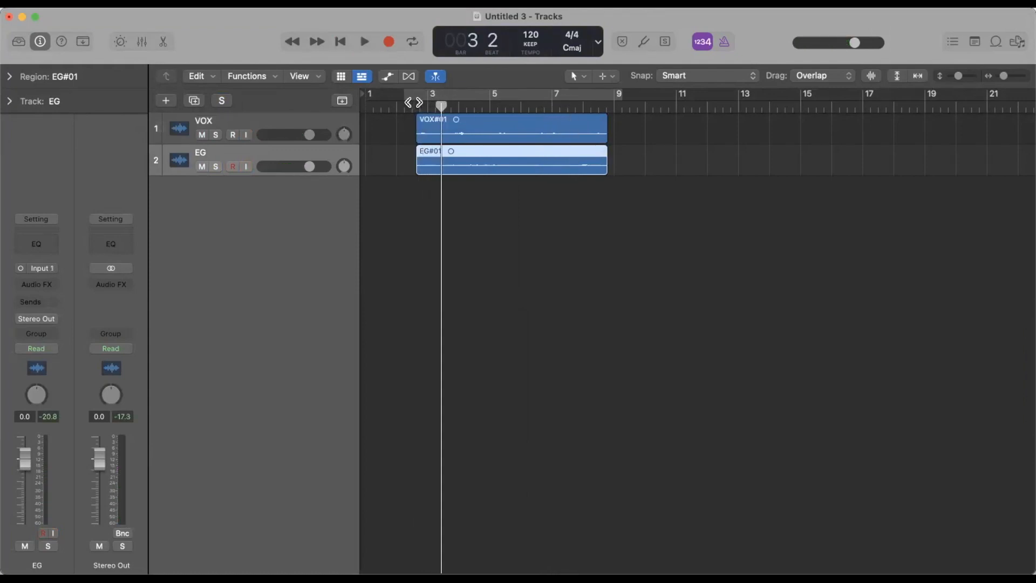